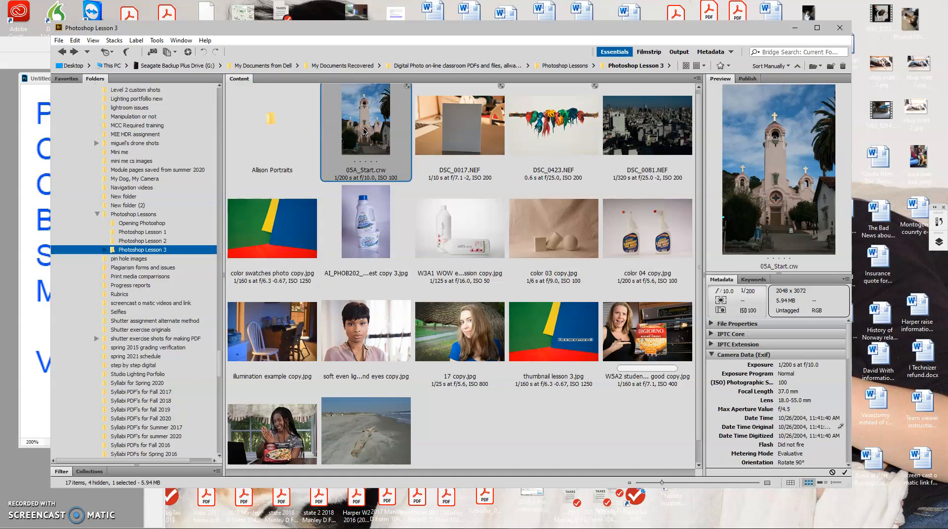
Step: Open the four raw photos from 05A_Start.crw through DSC_0081.NEF together in Camera Raw and view each of the other three
left_click(635, 124, "shift")
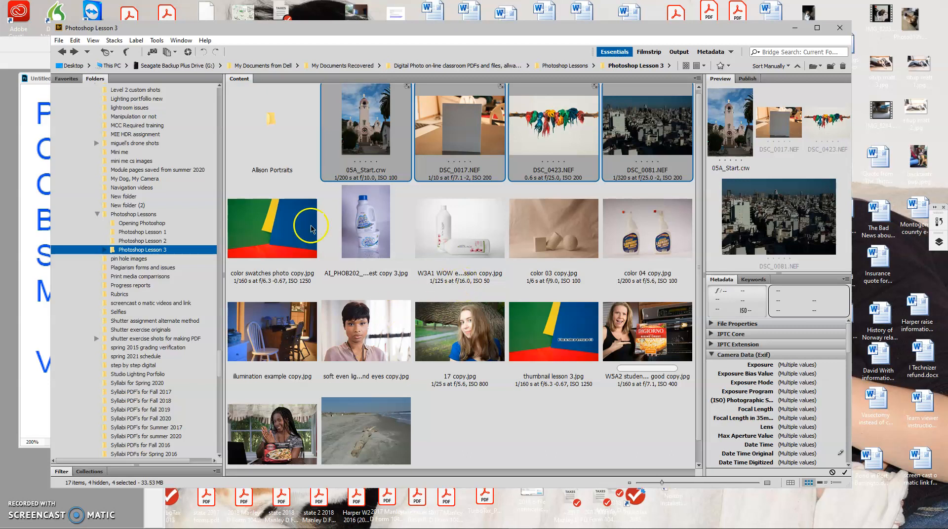
right_click(326, 165)
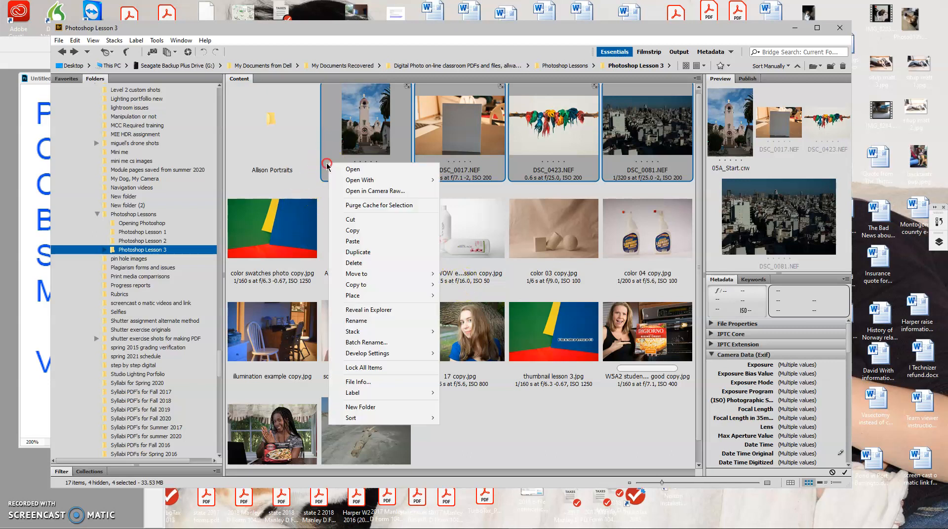
left_click(371, 169)
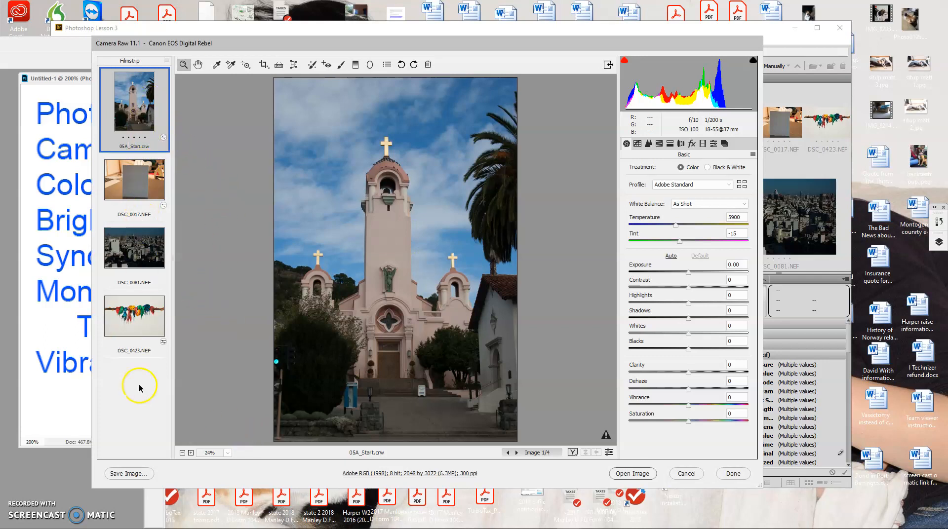
left_click(139, 188)
left_click(146, 253)
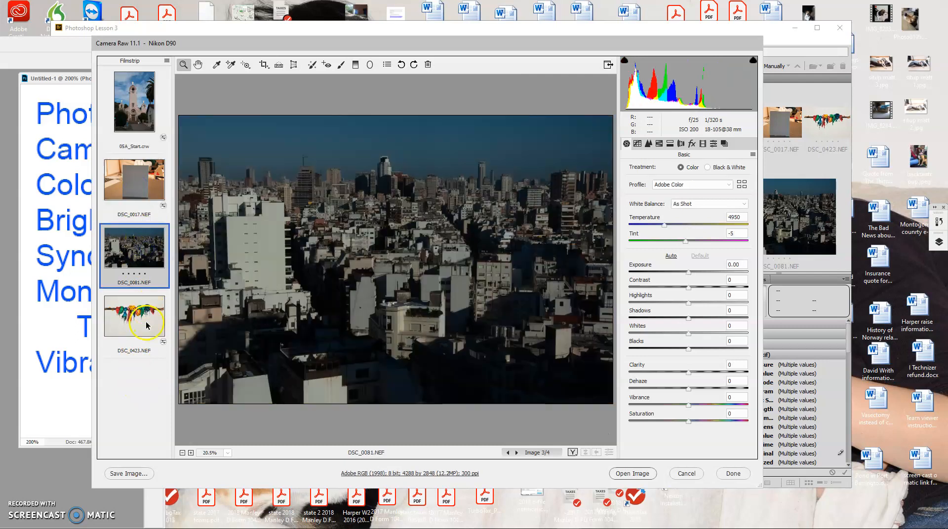
left_click(146, 324)
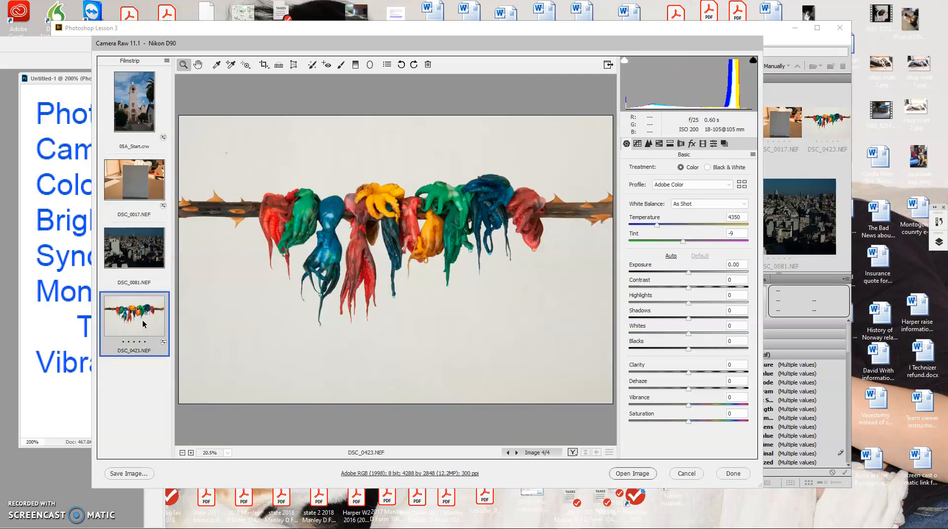
Step: On 05A_Start.crw, sample a cloud with the White Balance tool and set Exposure to +0.80
left_click(147, 103)
left_click(141, 117)
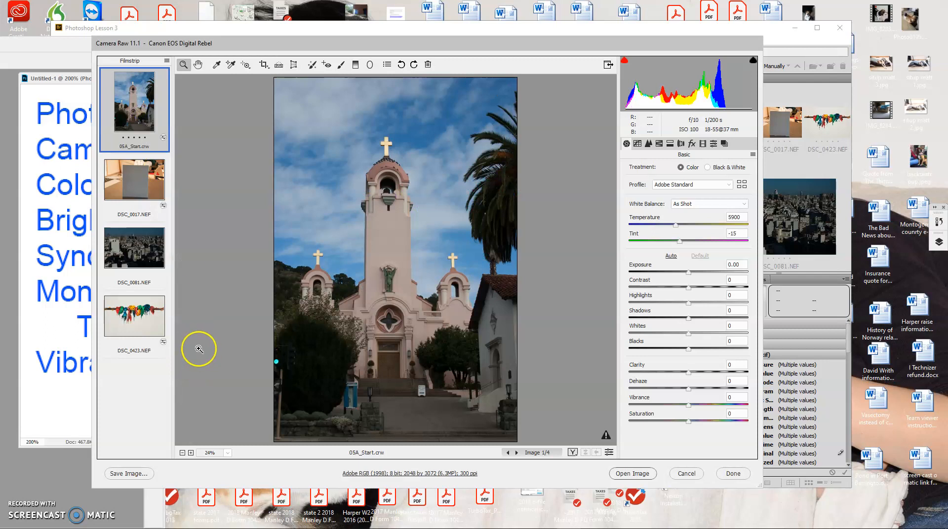
left_click(216, 65)
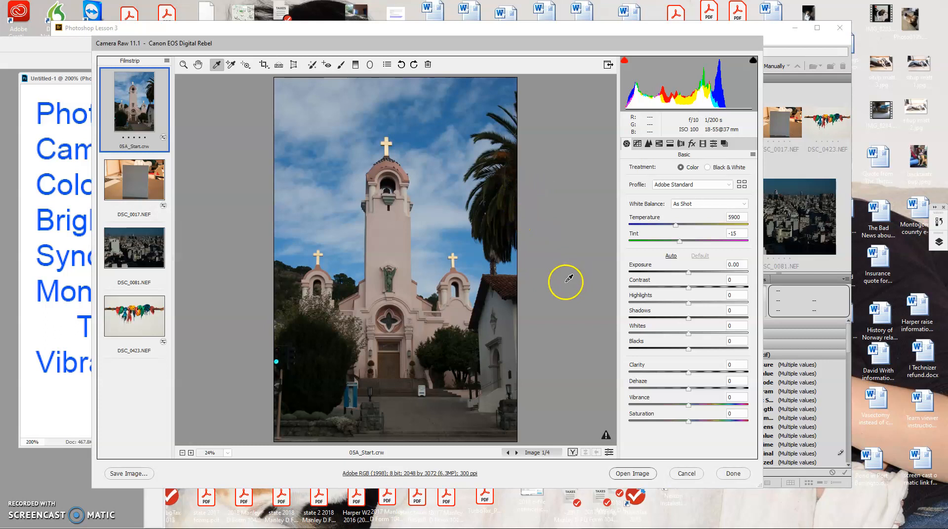
left_click(326, 114)
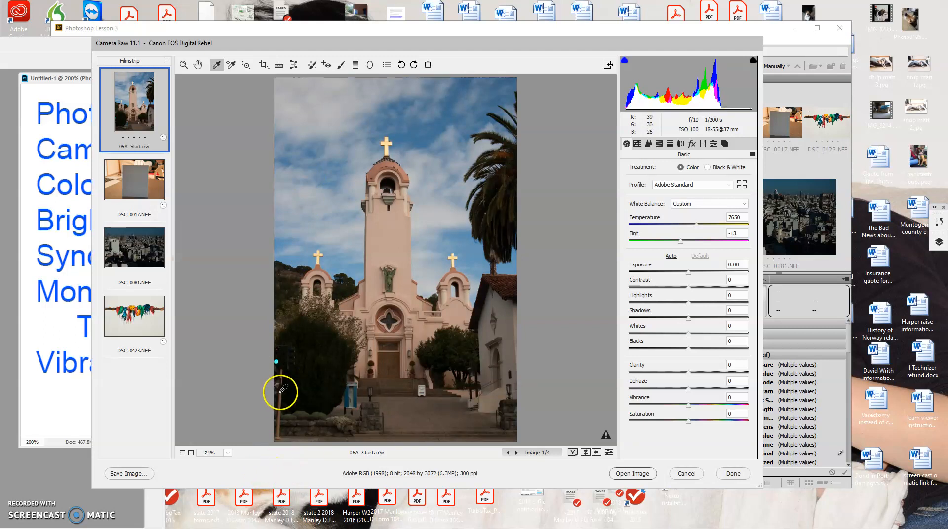
left_click(692, 272)
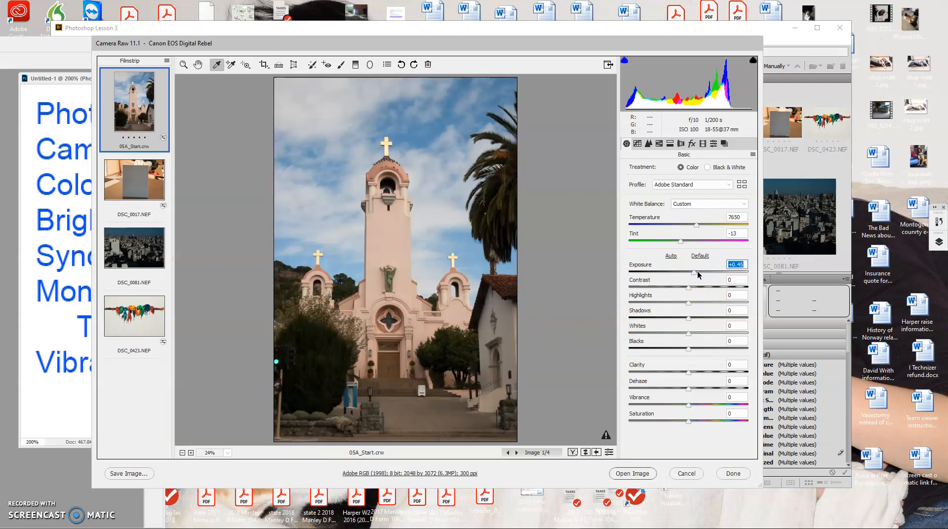
left_click(697, 273)
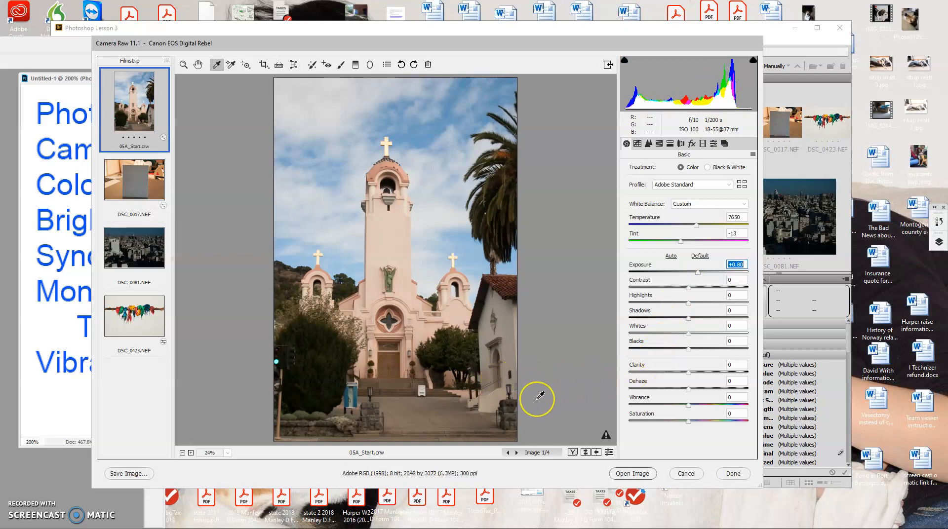
Step: Correct the white balance of DSC_0017.NEF by sampling the gray card, taking a second sample near its upper-left corner
left_click(119, 182)
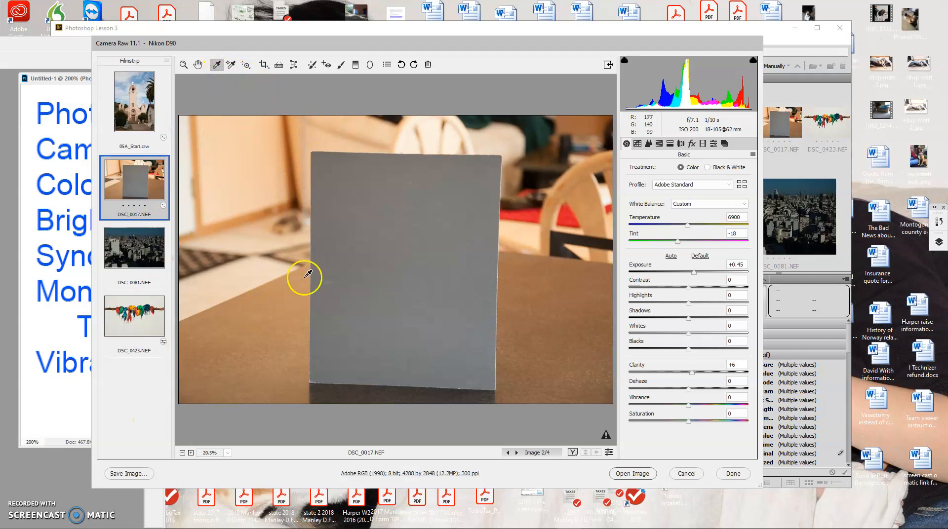
left_click(329, 284)
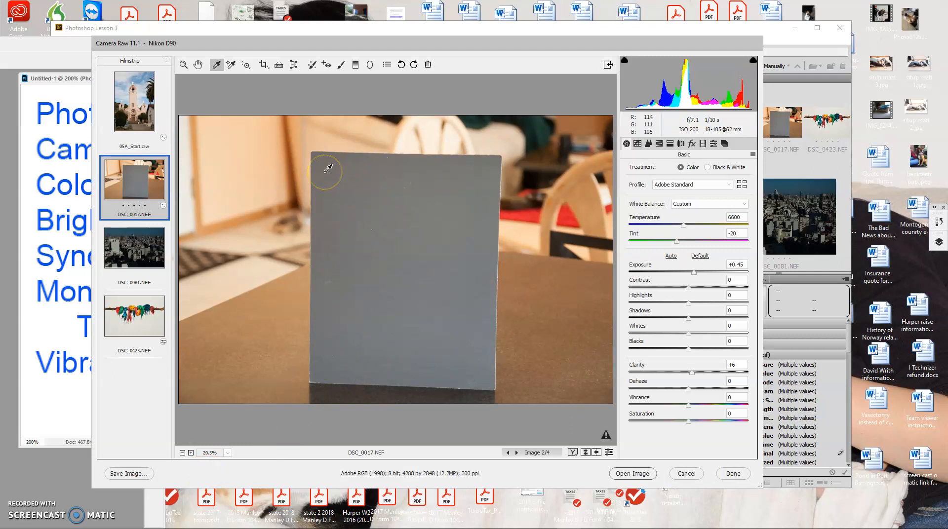
left_click(328, 169)
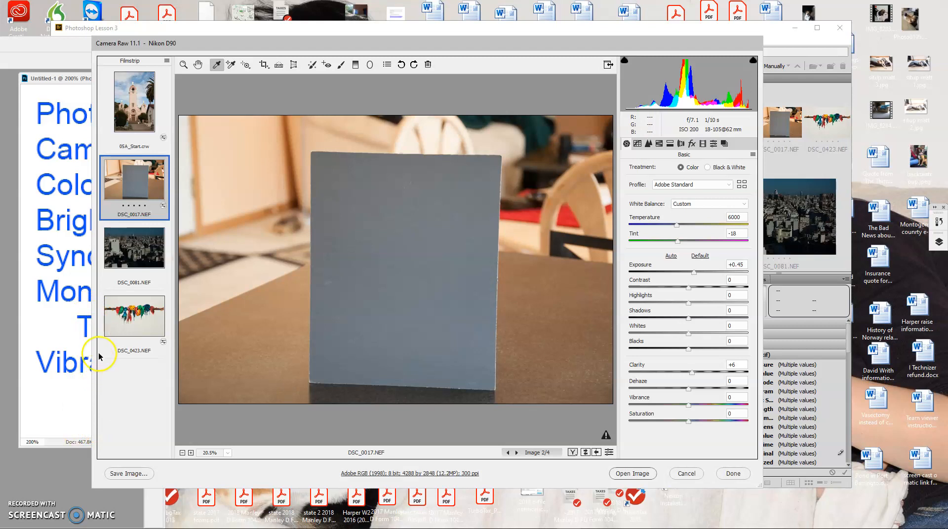
Step: Correct DSC_0081.NEF with Exposure +1.55, a white balance sampled from the pale buildings, and Temperature 5400
left_click(128, 253)
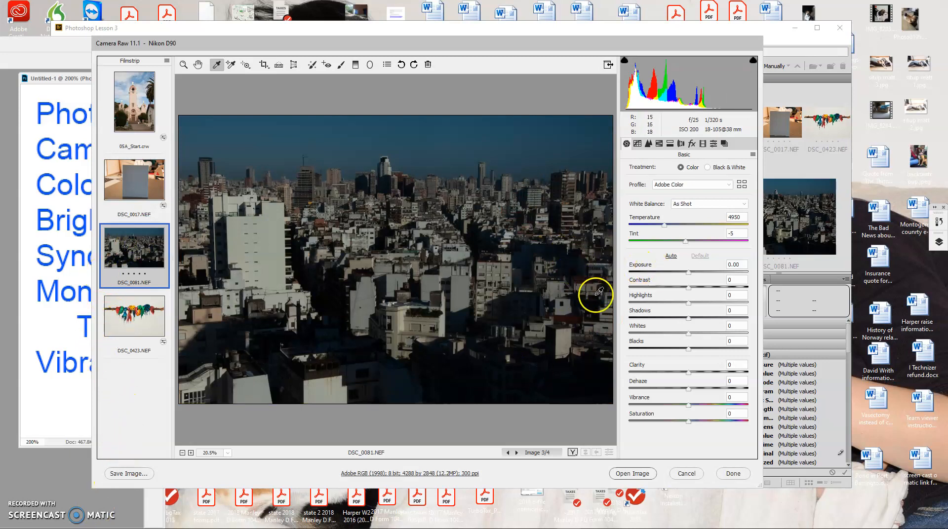
left_click_drag(690, 273, 707, 272)
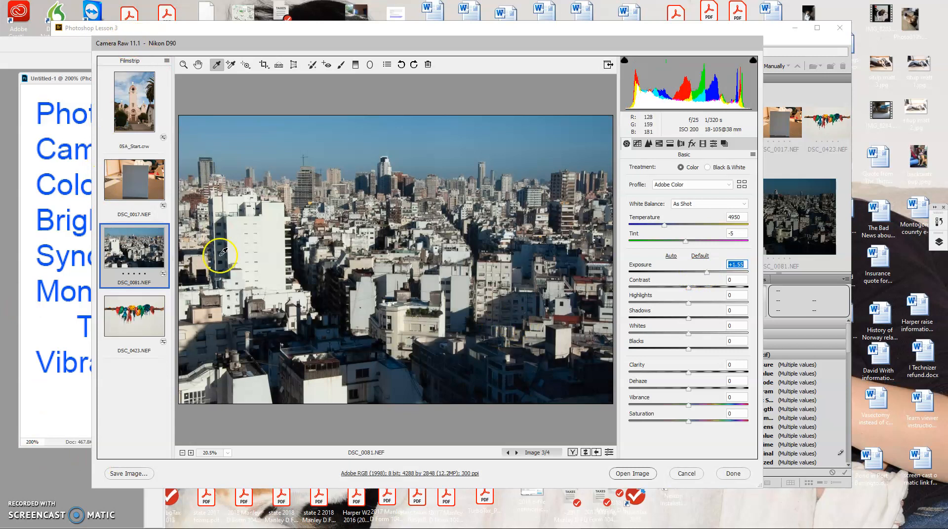
left_click(284, 239)
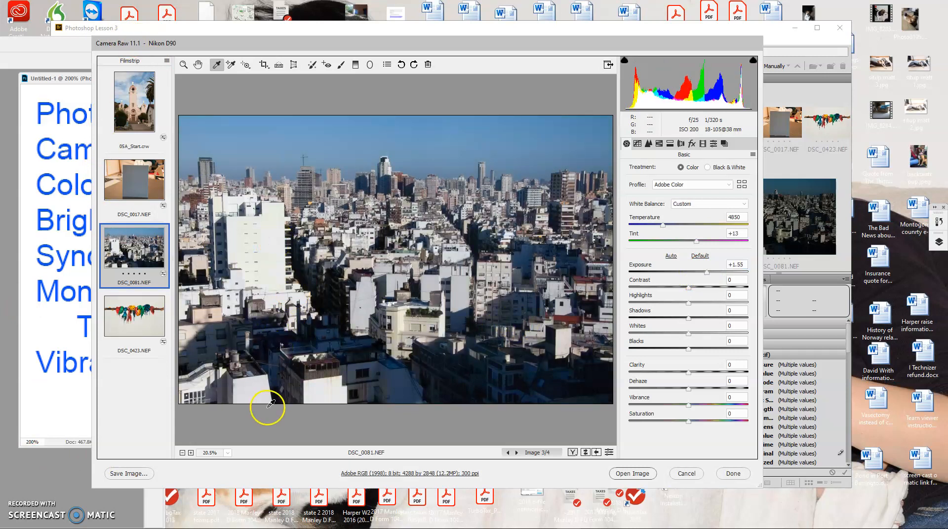
left_click(365, 287)
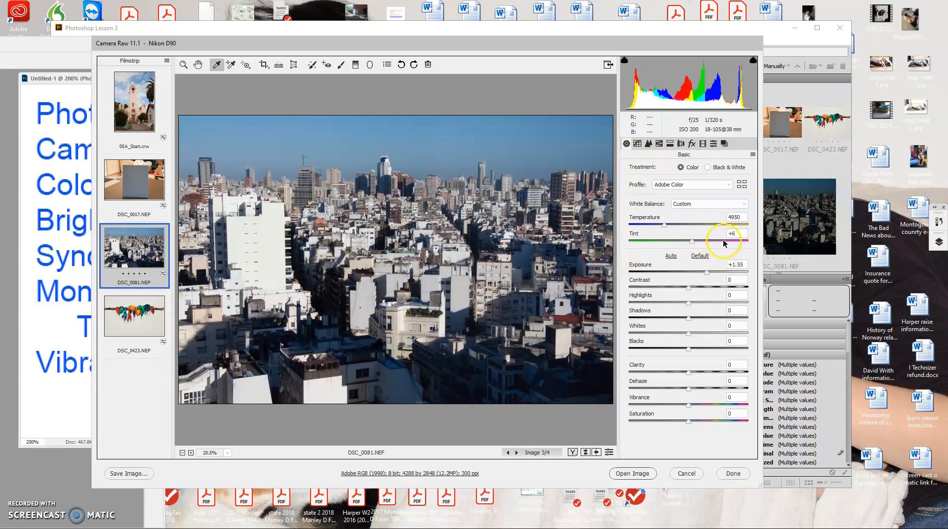
left_click_drag(663, 226, 669, 226)
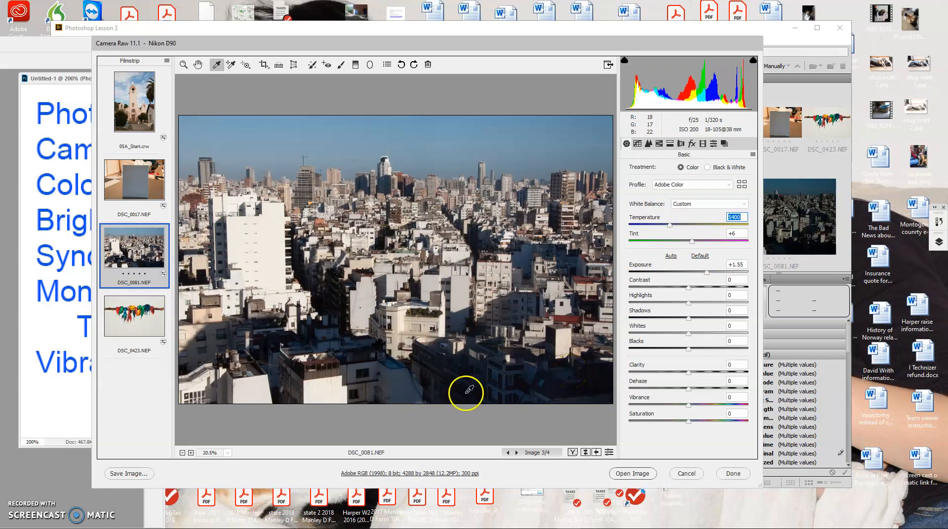
Step: Try setting the white balance of DSC_0423.NEF from the red object, and restore it to As Shot
left_click(140, 334)
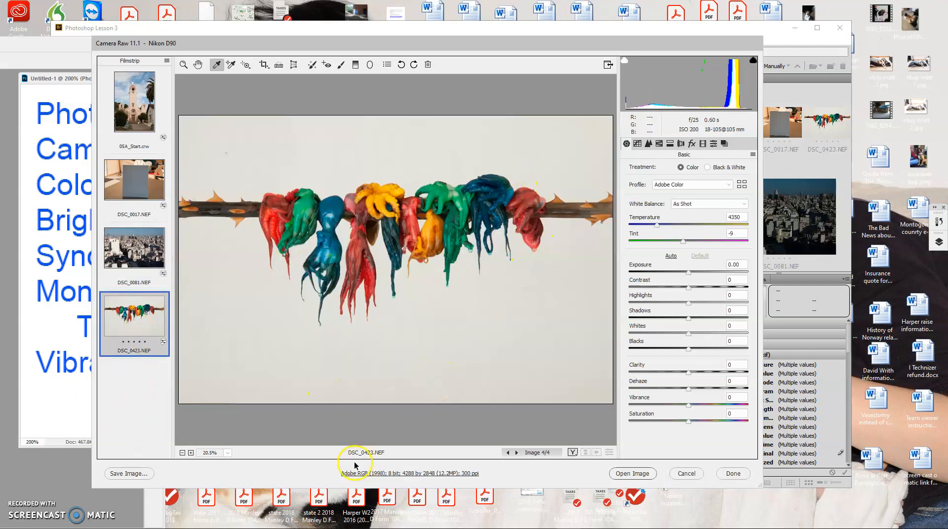
left_click(286, 218)
left_click(283, 339)
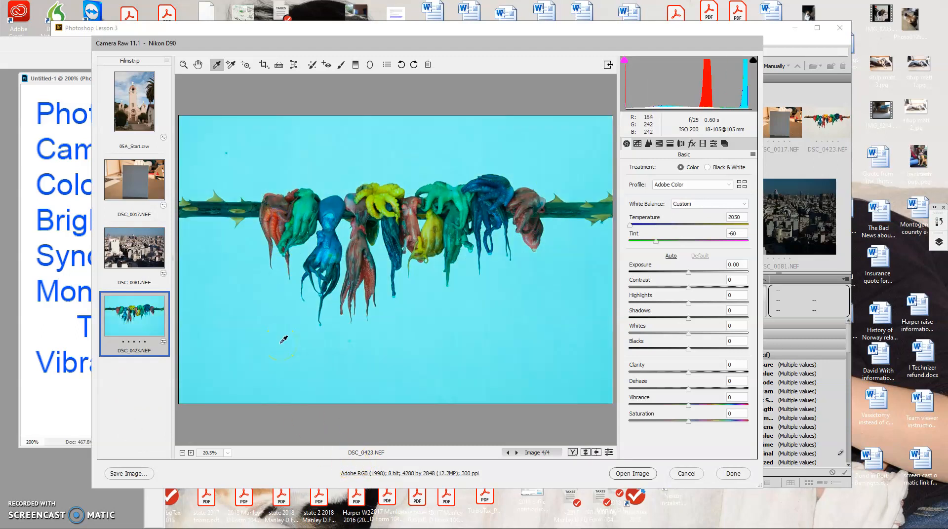
left_click(750, 205)
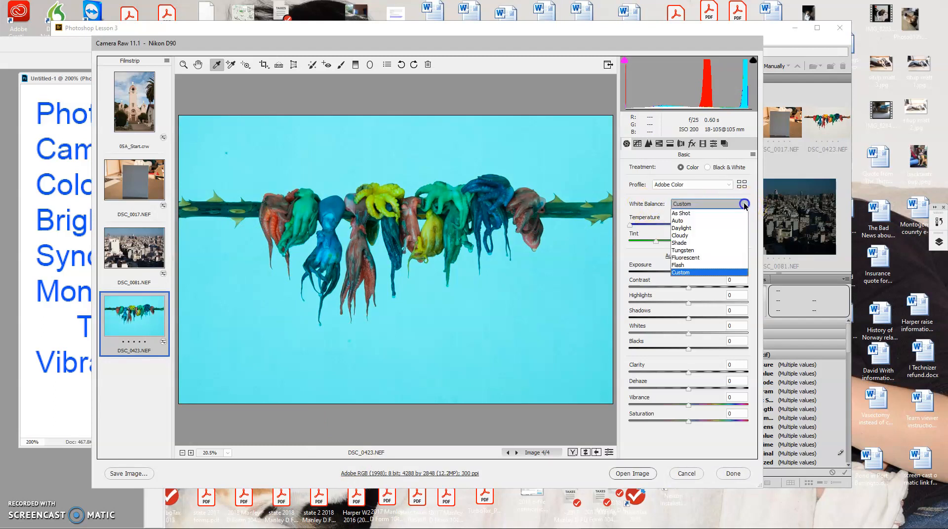
left_click(704, 212)
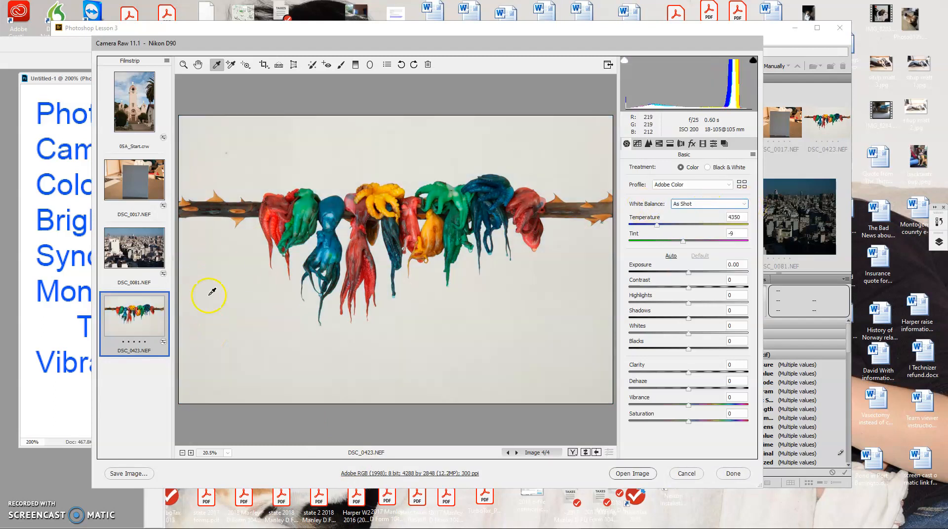
Step: Sample the light background of DSC_0423.NEF for white balance, and close Camera Raw discarding all changes to the photos
left_click(227, 269)
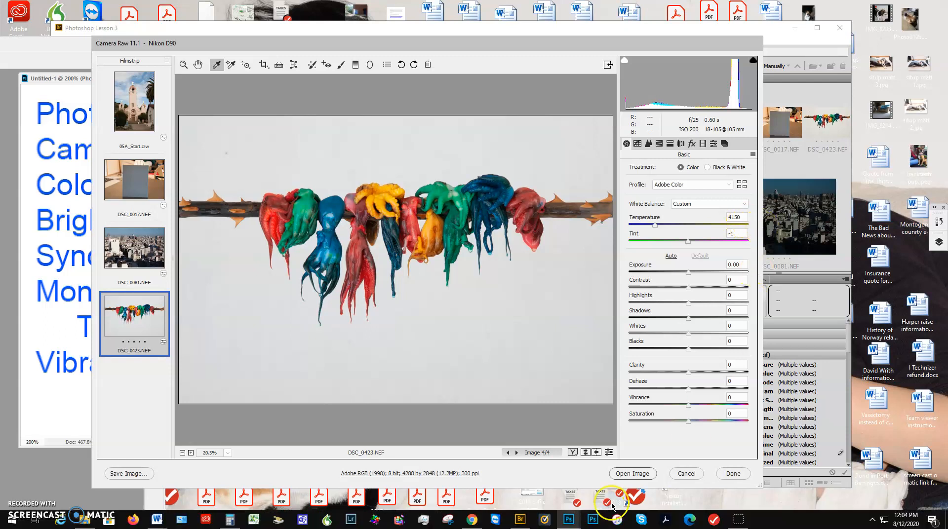
left_click(693, 474)
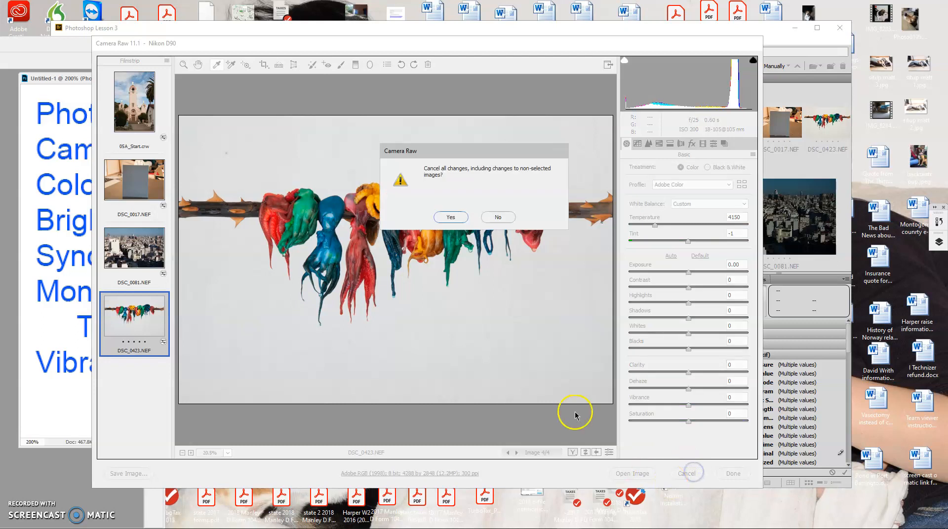
left_click(452, 217)
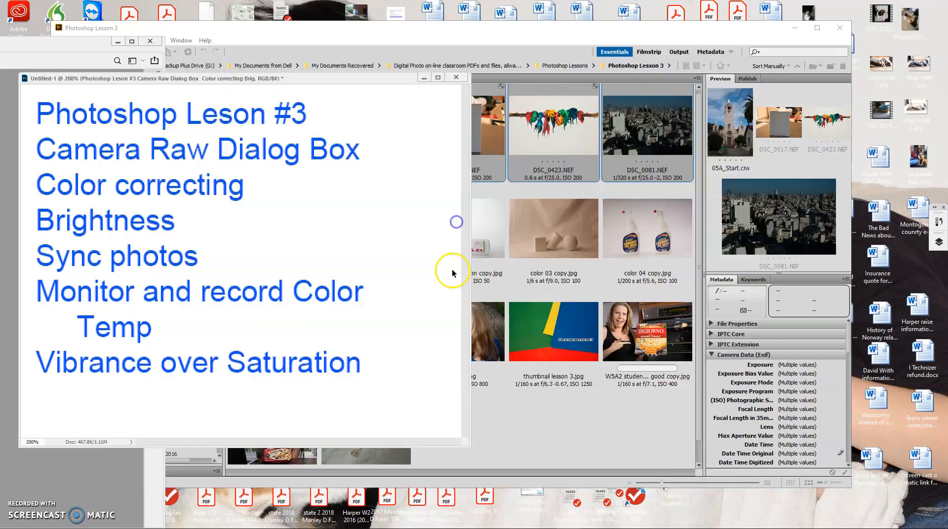
Step: Return to Bridge and open the 12 JPEG photos from color swatches photo copy.jpg through the beach image in Photoshop
left_click(553, 428)
left_click(265, 214)
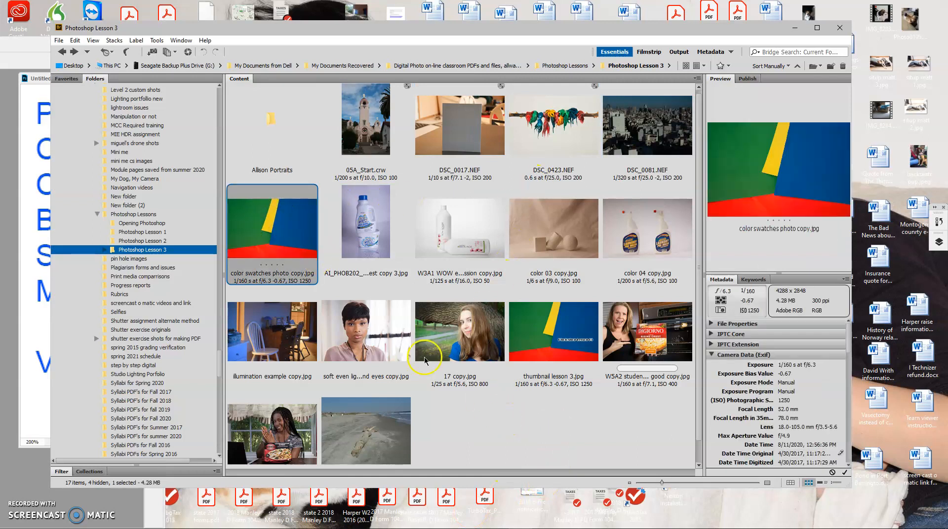
left_click(341, 462, "shift")
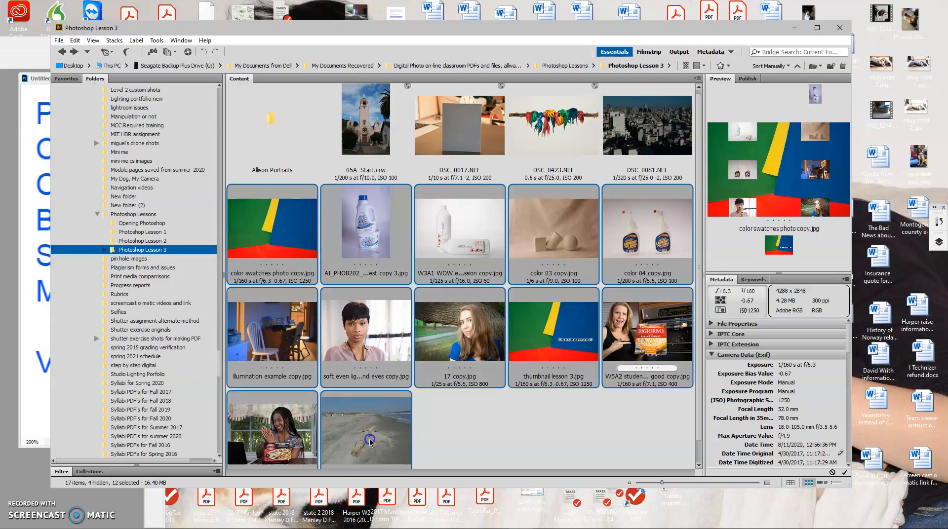
right_click(270, 241)
left_click(291, 245)
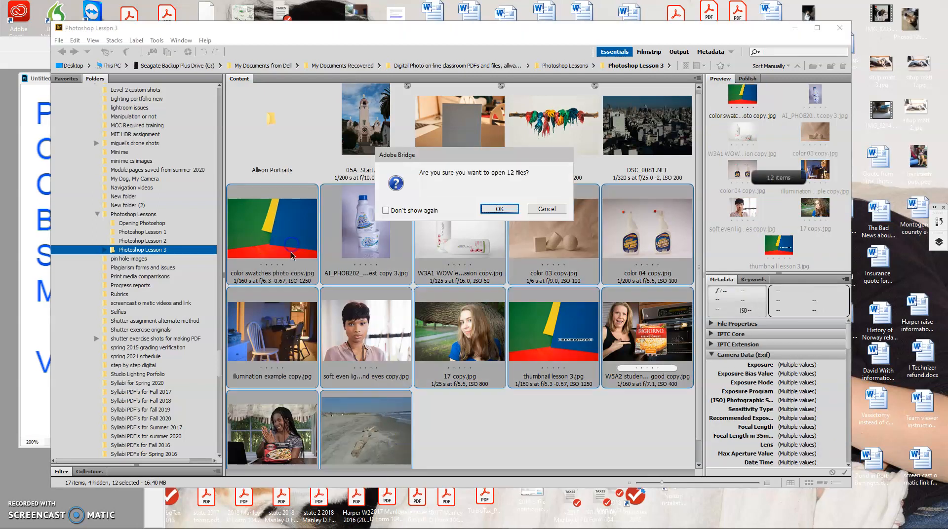
left_click(499, 209)
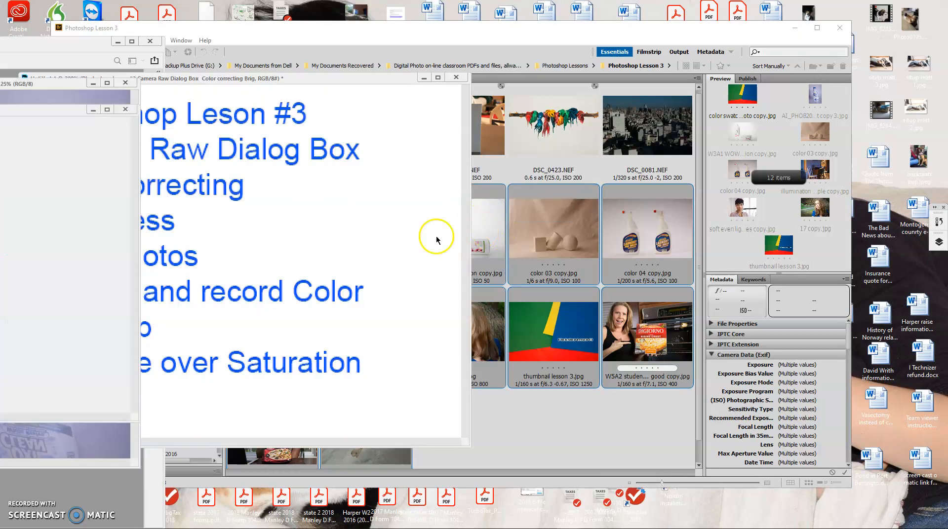
Step: Switch to Photoshop, expand its window to fill the screen, and minimize the lesson notes document
mouse_move(413, 528)
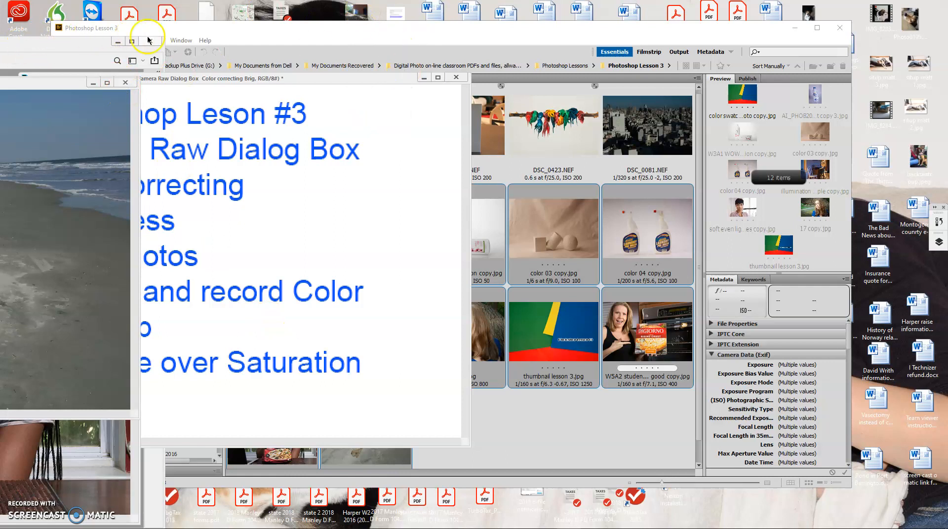
left_click(130, 40)
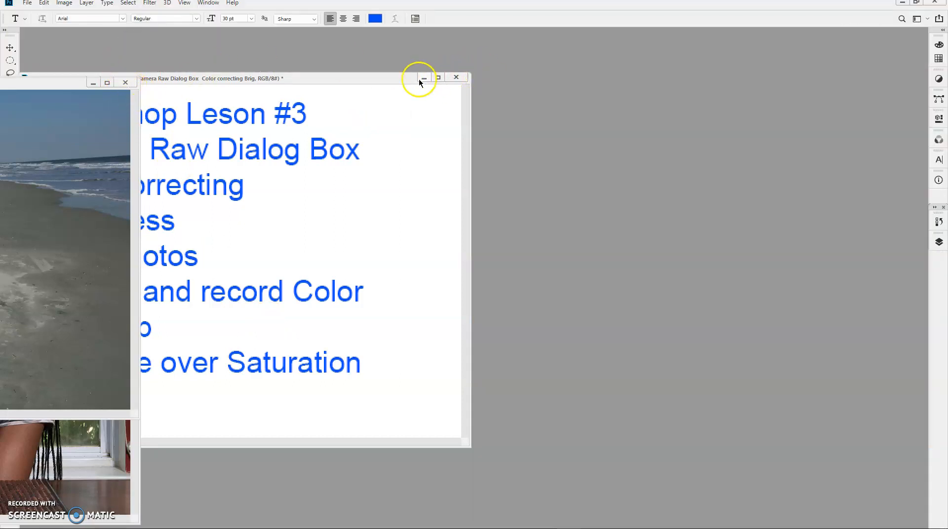
left_click(423, 79)
Step: Close the beach, student portrait, color swatch and oven photo windows
left_click(126, 82)
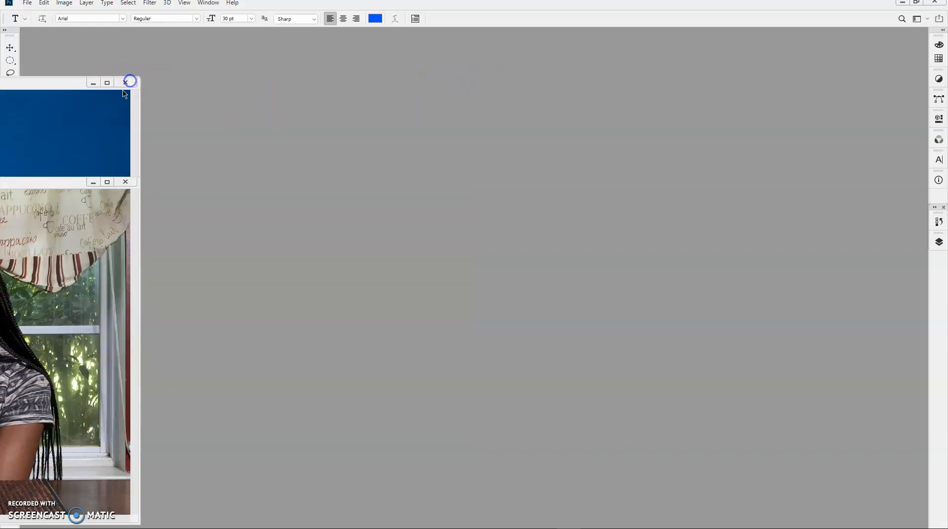
left_click(125, 182)
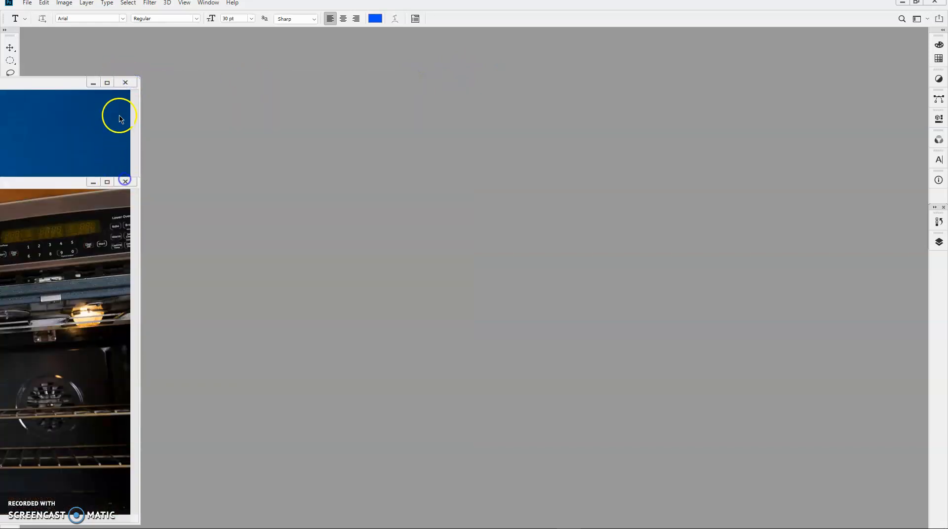
left_click(125, 83)
left_click_drag(80, 181, 410, 148)
left_click(457, 148)
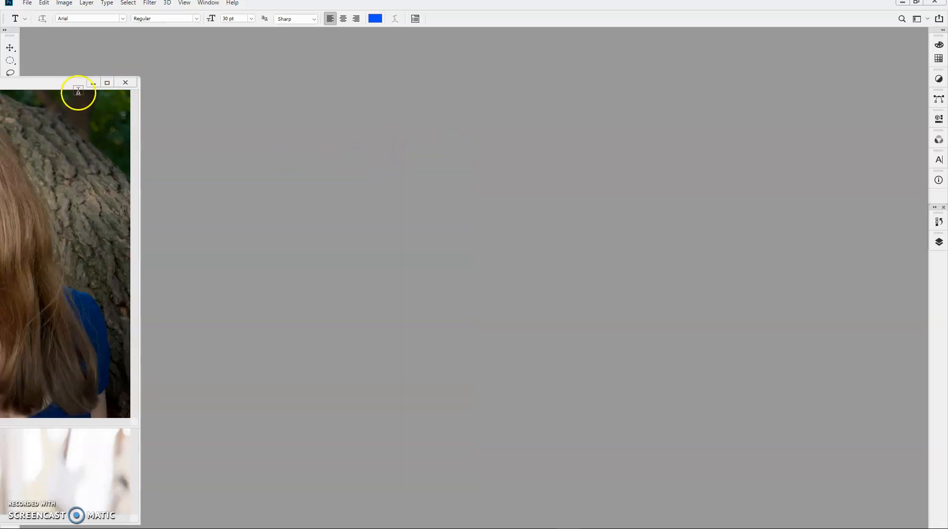
Step: Move 17 copy.jpg into the open workspace and close all the other photo windows
left_click_drag(78, 85, 640, 82)
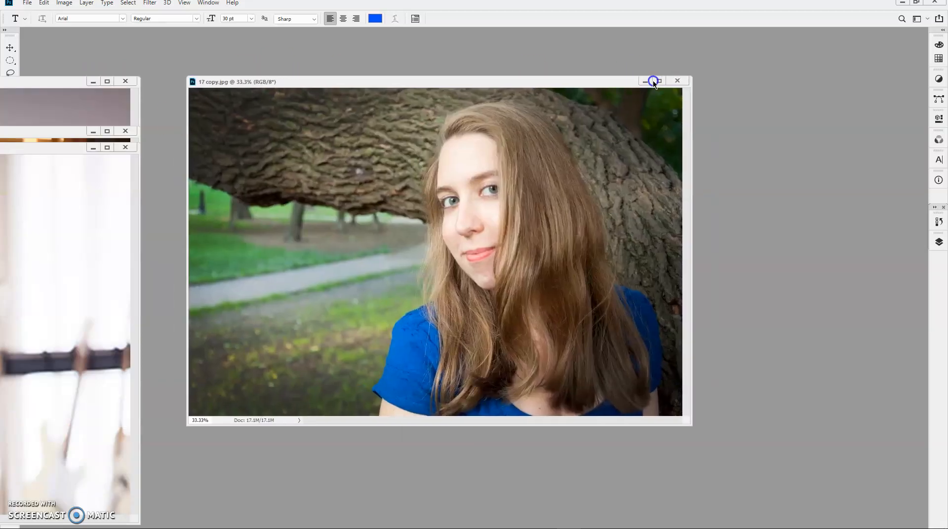
left_click(125, 147)
left_click(125, 131)
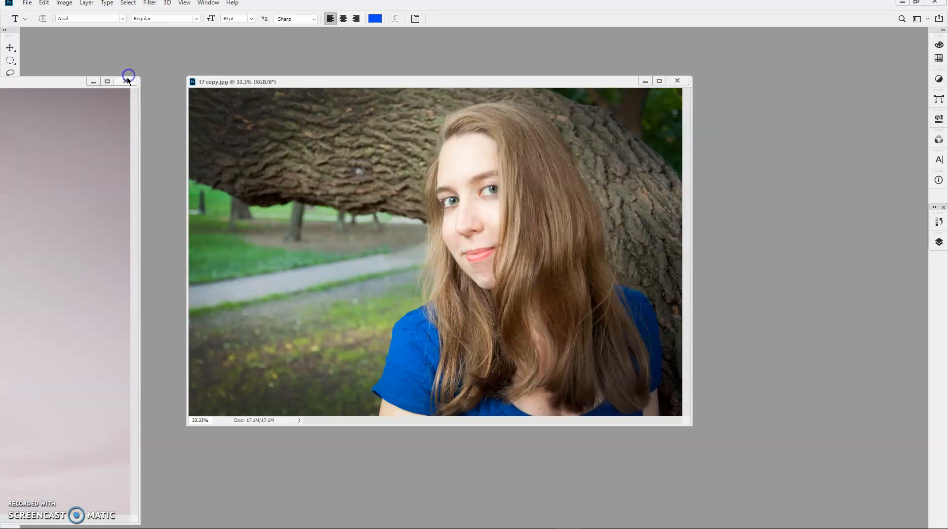
left_click(124, 81)
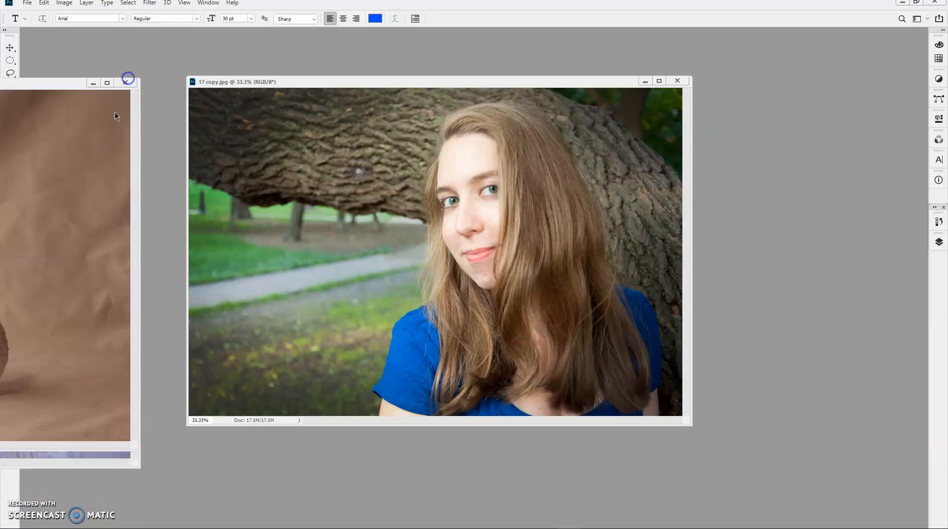
left_click(125, 82)
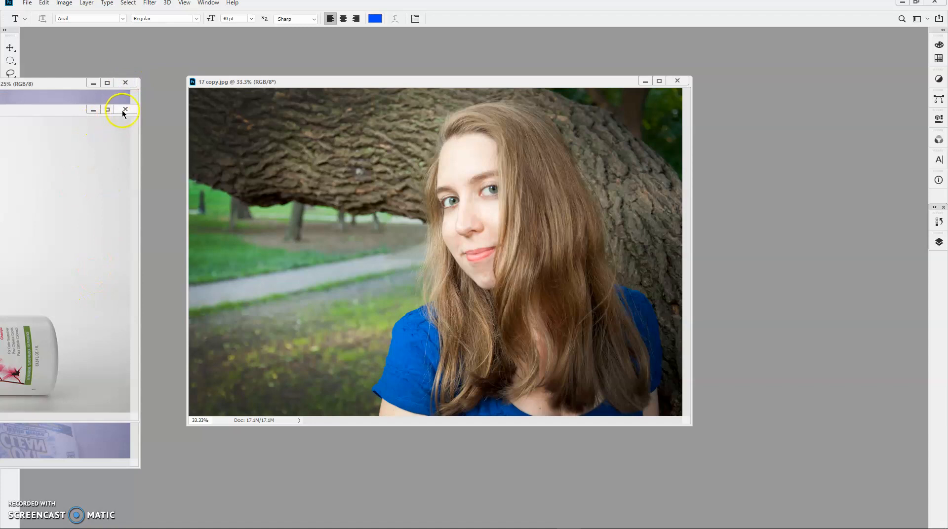
left_click(125, 82)
left_click(125, 109)
left_click(125, 82)
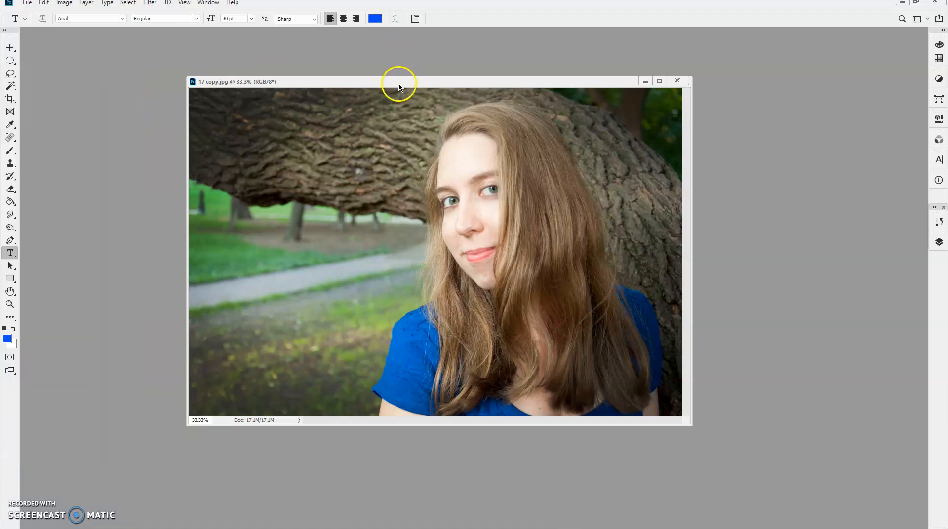
left_click_drag(399, 85, 360, 54)
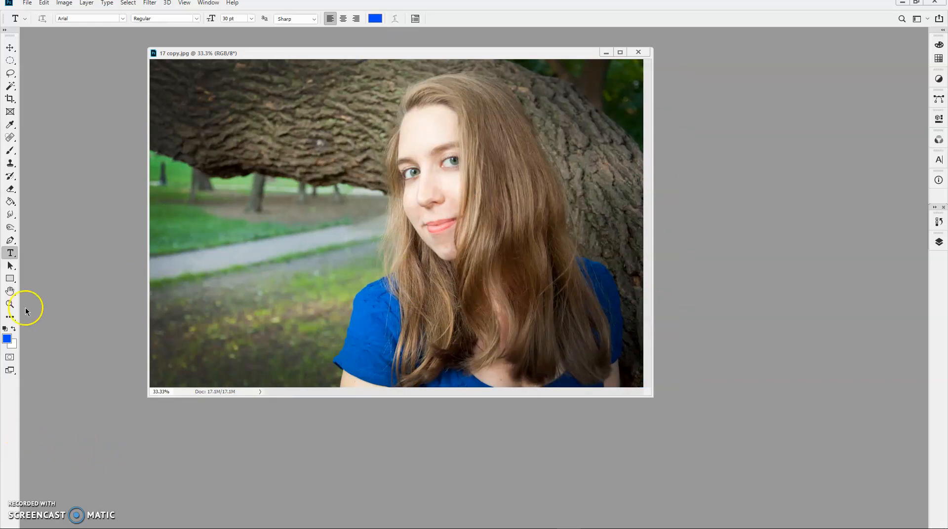
Step: Activate the Sponge tool, try its Saturate mode, and return the mode to Desaturate
left_click(15, 232)
right_click(15, 236)
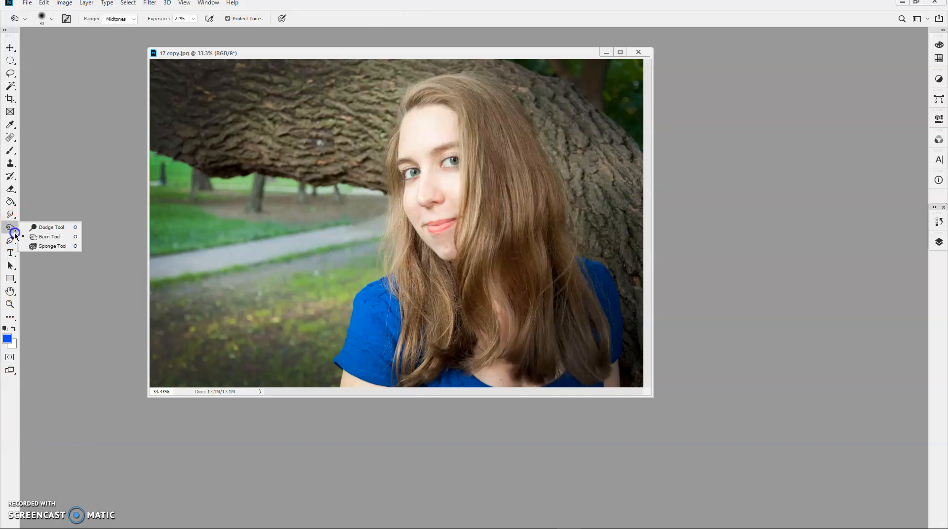
left_click(40, 247)
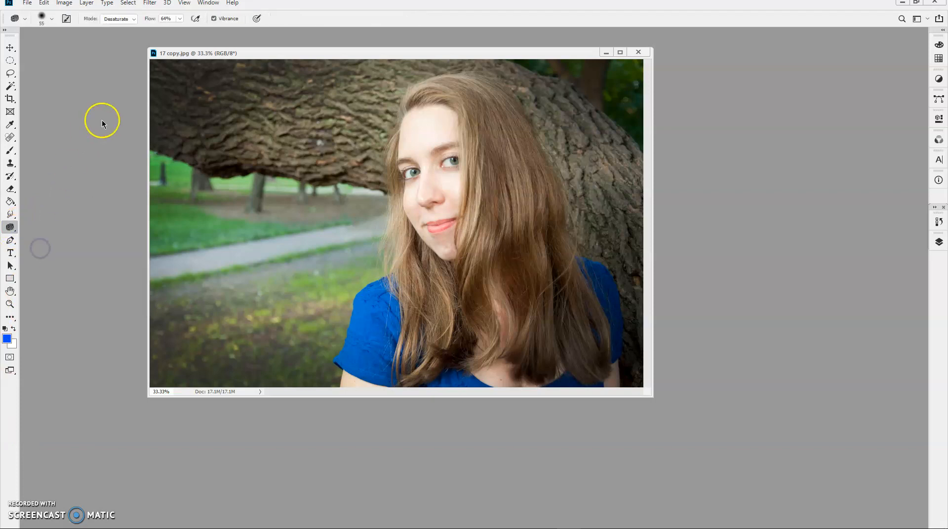
left_click(136, 18)
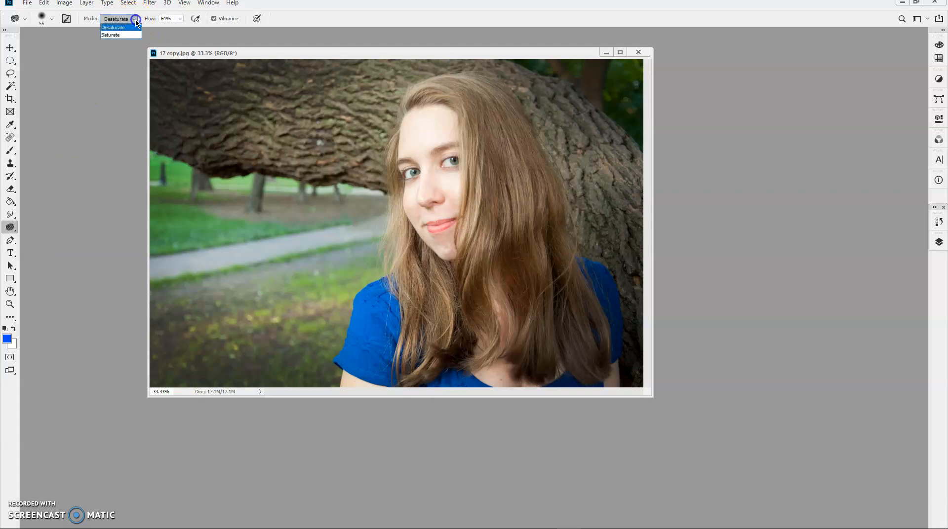
left_click(126, 34)
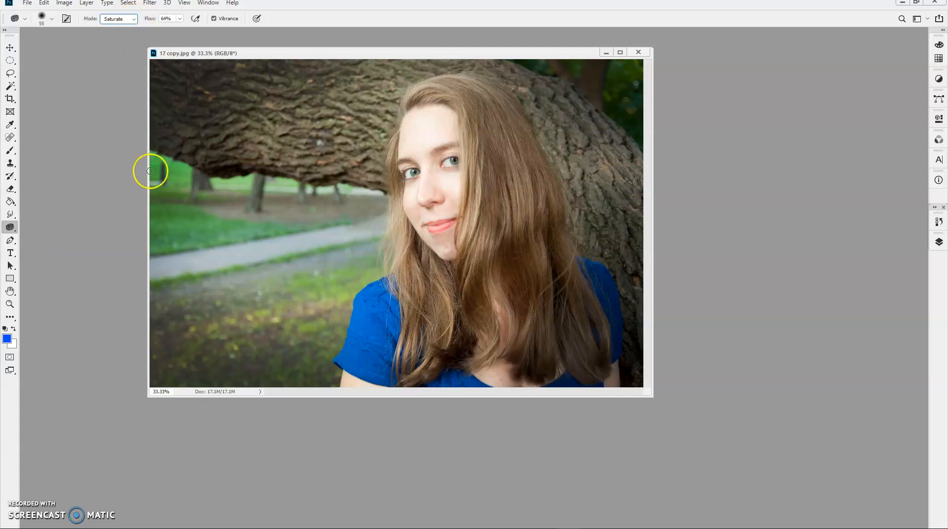
left_click(128, 20)
left_click(123, 28)
Step: Set the Sponge brush size to 196 px and its flow to 28%
left_click(52, 18)
left_click(87, 47)
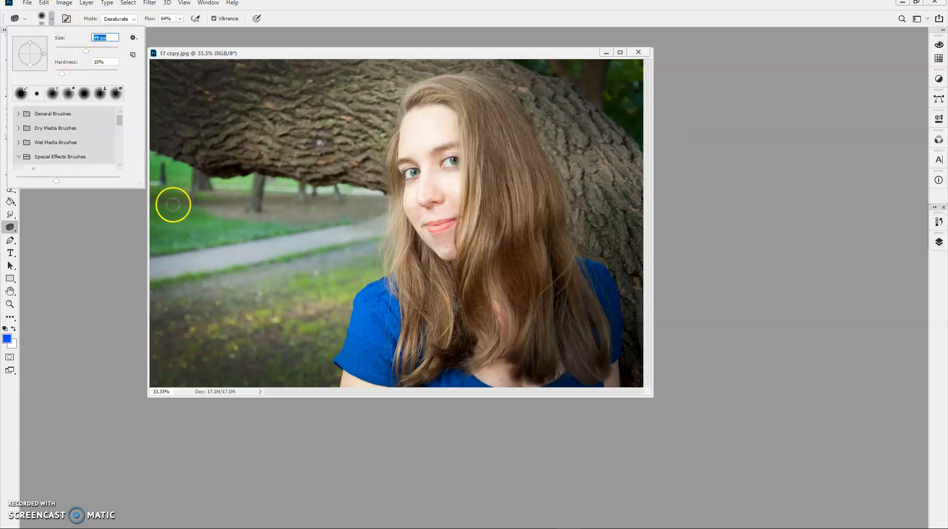
left_click(101, 47)
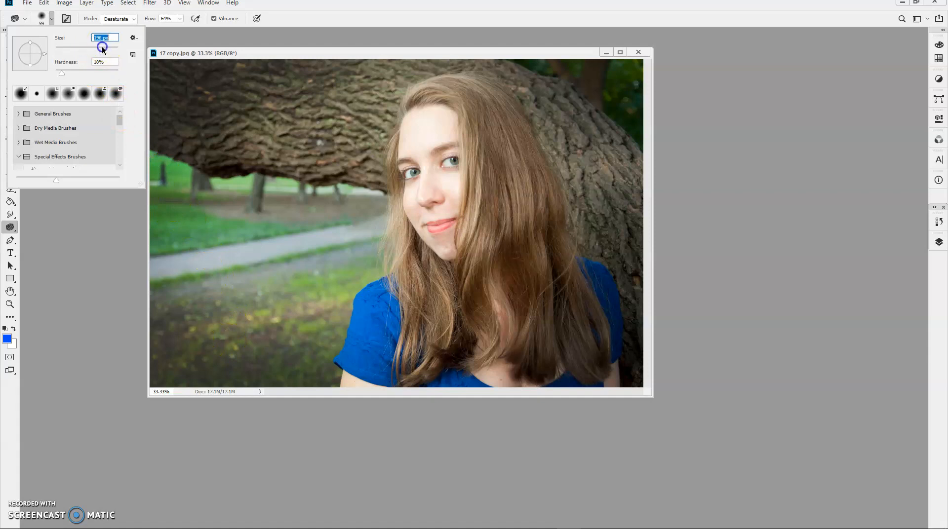
left_click_drag(320, 49, 317, 47)
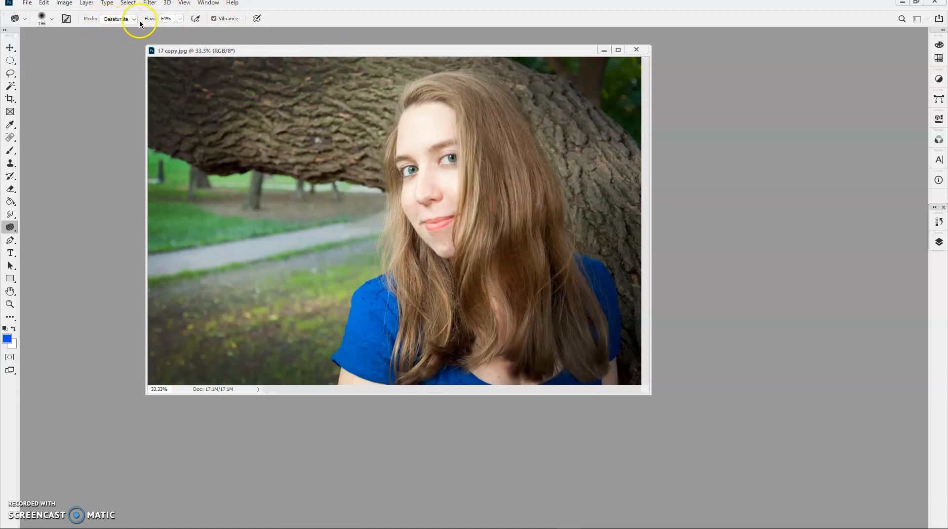
left_click_drag(150, 19, 145, 19)
Step: Desaturate the green grass behind the woman in 17 copy.jpg with Sponge strokes
left_click_drag(215, 214, 173, 225)
mouse_move(172, 224)
left_mouse_down()
mouse_move(205, 218)
mouse_move(184, 221)
mouse_move(172, 198)
mouse_move(178, 169)
mouse_move(159, 160)
mouse_move(174, 178)
mouse_move(169, 164)
mouse_move(204, 184)
mouse_move(240, 186)
mouse_move(198, 208)
mouse_move(179, 245)
mouse_move(244, 238)
mouse_move(191, 248)
mouse_move(242, 273)
left_mouse_up()
mouse_move(305, 352)
left_mouse_down()
mouse_move(340, 280)
mouse_move(275, 294)
mouse_move(216, 323)
mouse_move(291, 351)
mouse_move(163, 236)
mouse_move(226, 228)
mouse_move(154, 157)
mouse_move(121, 242)
left_mouse_up()
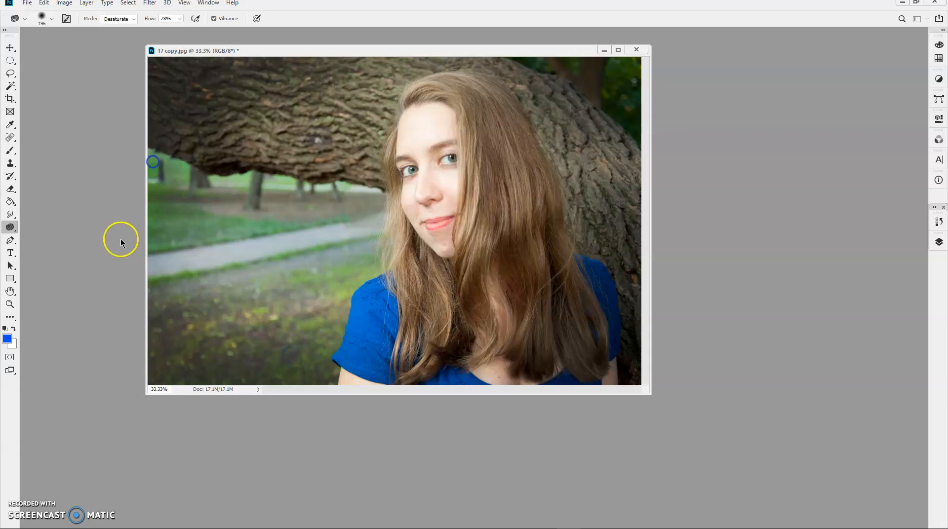
Step: Close 17 copy.jpg without saving the changes and minimize Photoshop to return to Bridge
left_click(637, 50)
left_click(435, 196)
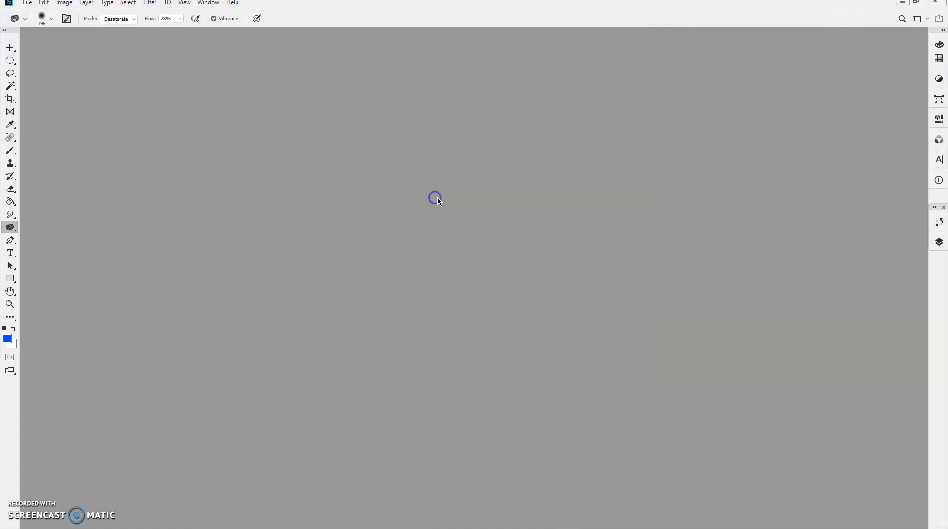
left_click(901, 3)
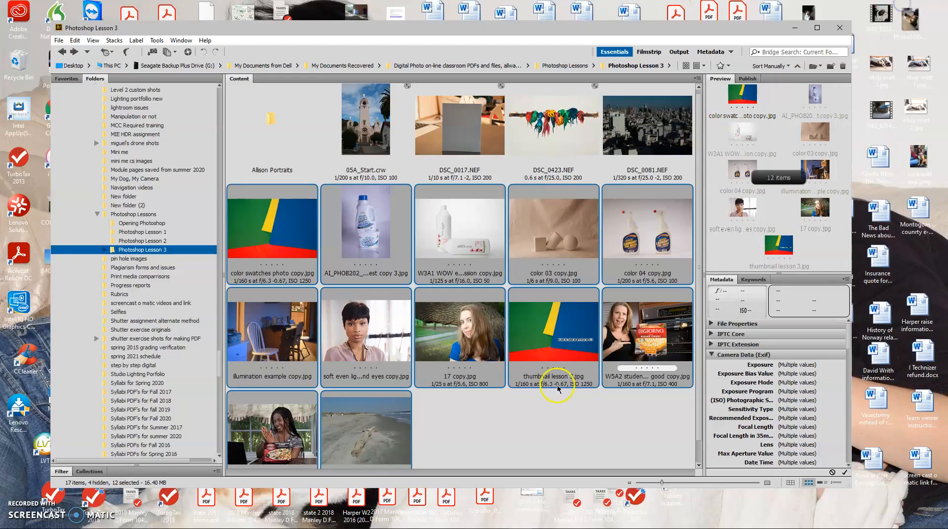
Step: Open the 12 selected JPEG photos in Camera Raw and reposition its window
right_click(298, 249)
left_click(329, 272)
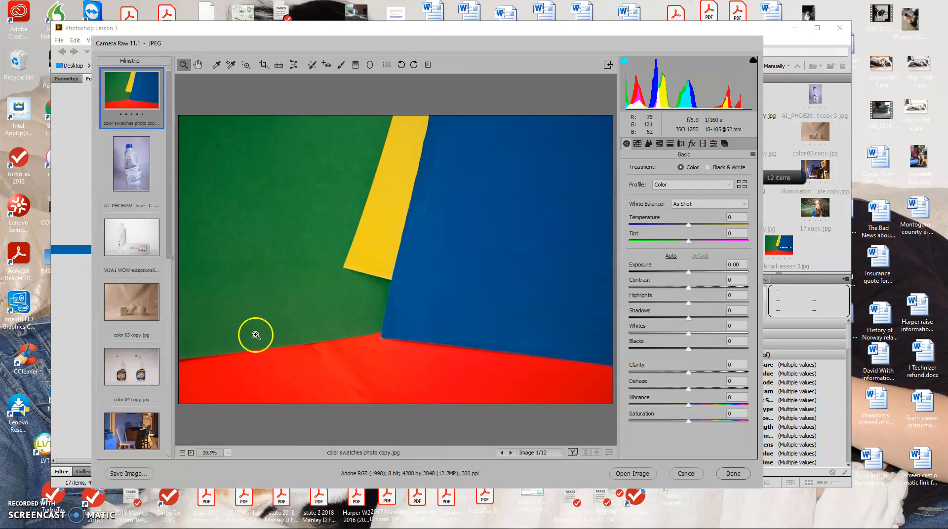
left_click_drag(260, 48, 219, 29)
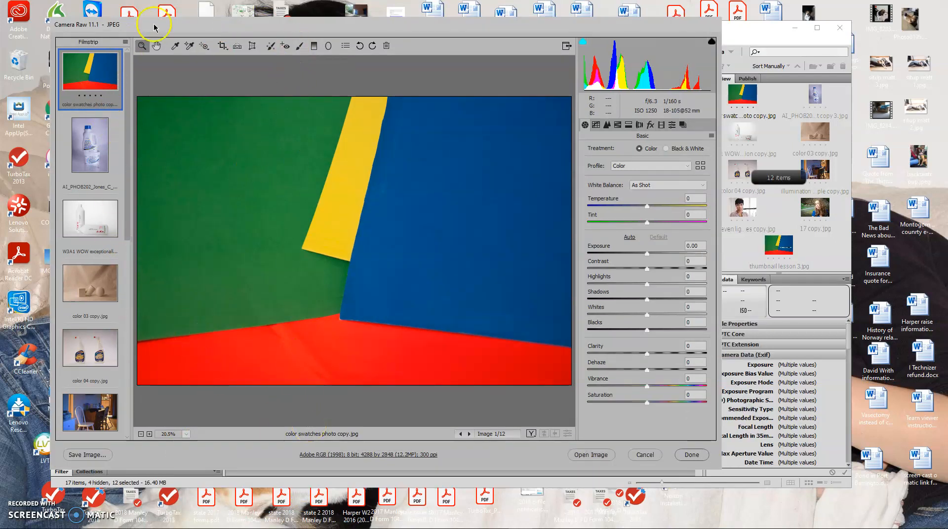
Step: With the White Balance tool, try the green swatch, and neutralize the OxiClean photo by sampling the background beside the bottle
left_click(177, 46)
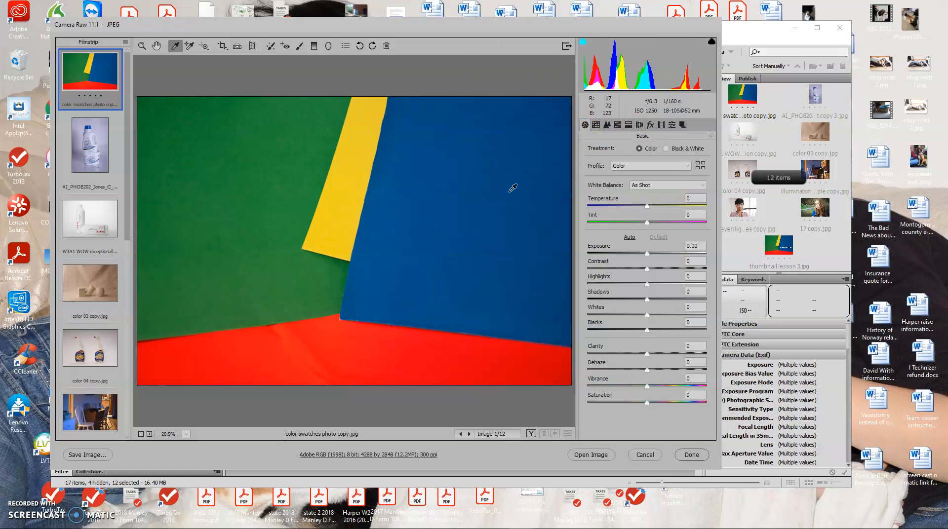
left_click(157, 143)
left_click(106, 143)
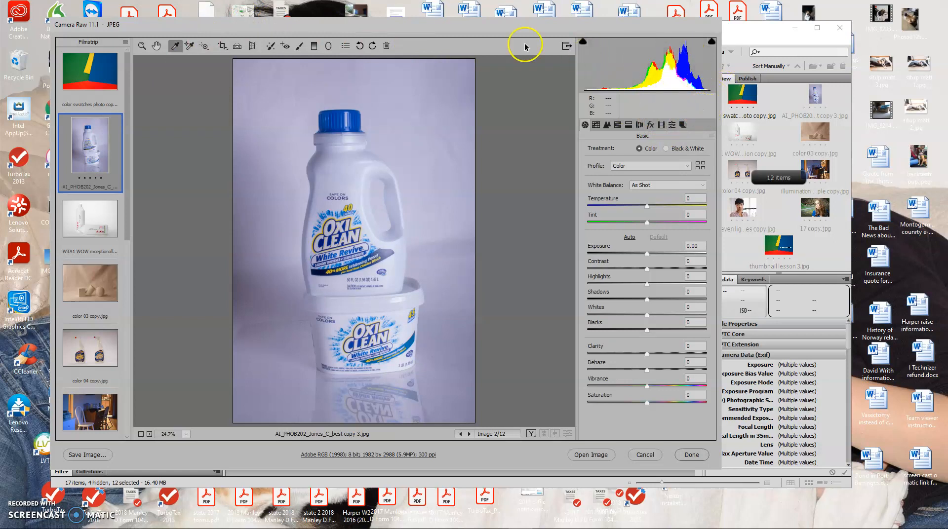
left_click(267, 127)
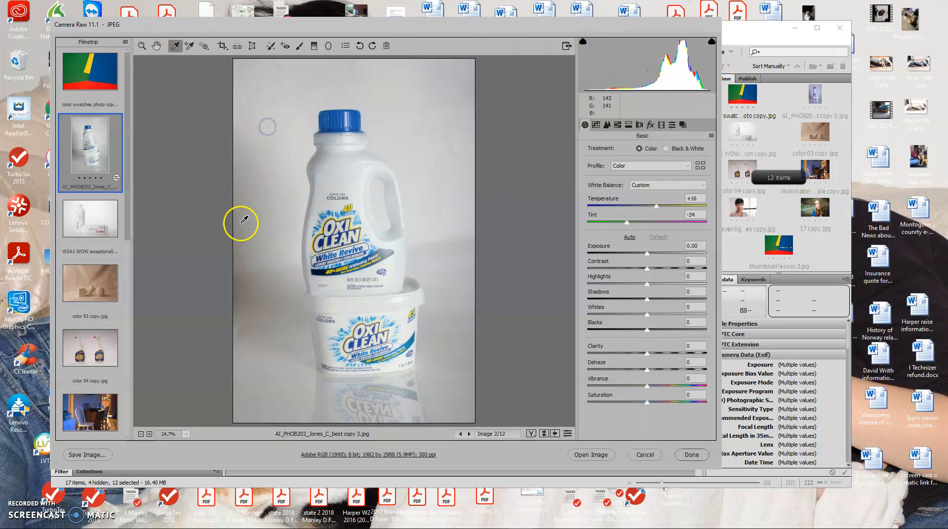
left_click(178, 299)
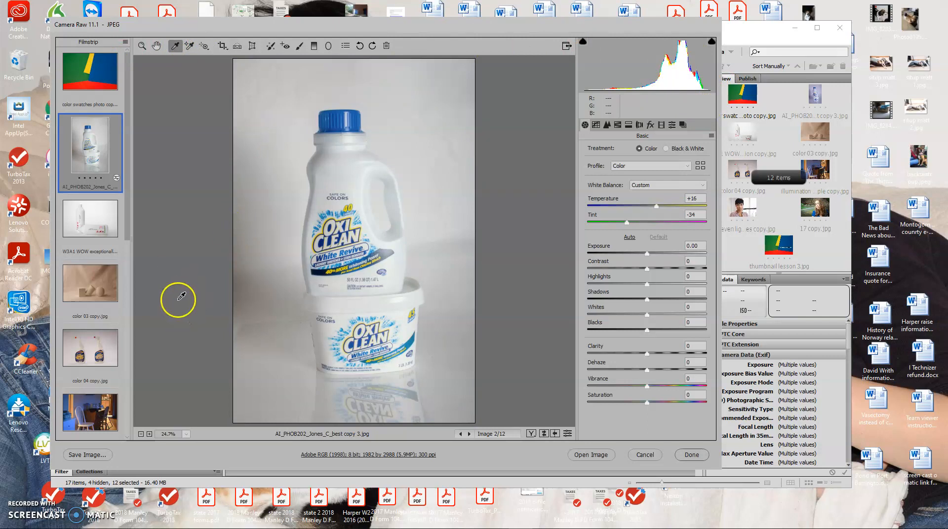
Step: View the Biolage bottles photo, and correct the white balance of color 03 copy.jpg by sampling several spots on its backdrop
left_click(102, 218)
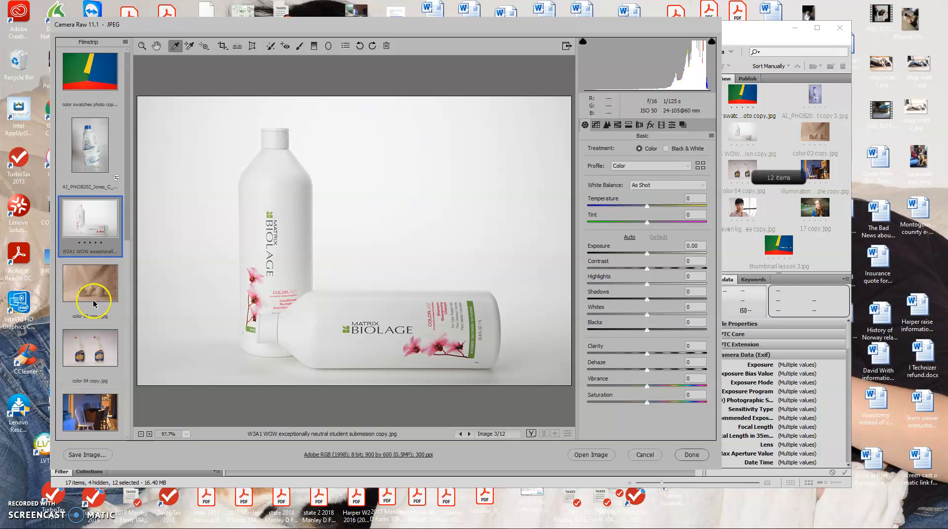
left_click(104, 273)
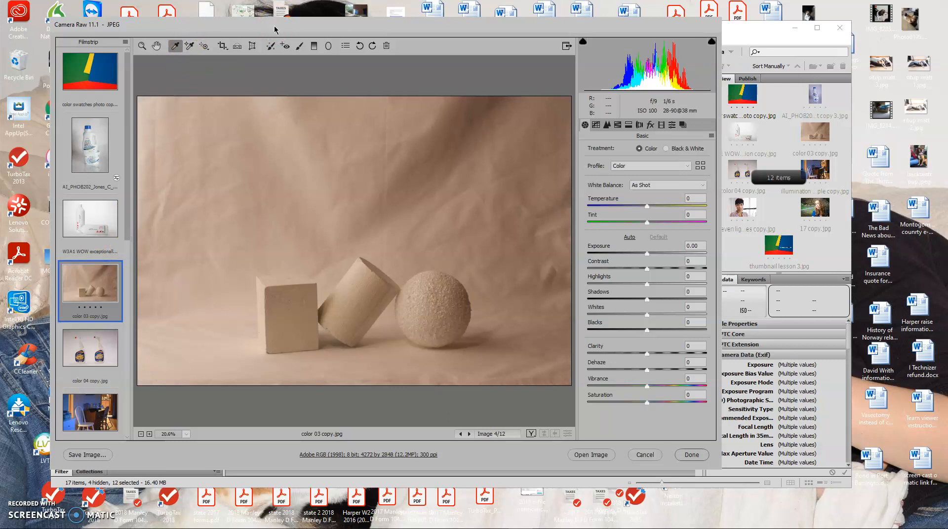
left_click(252, 204)
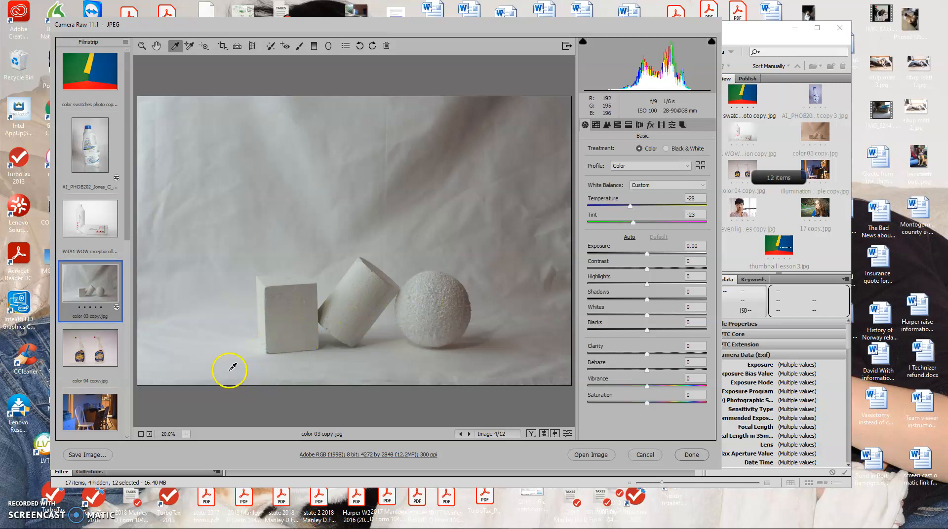
left_click(203, 335)
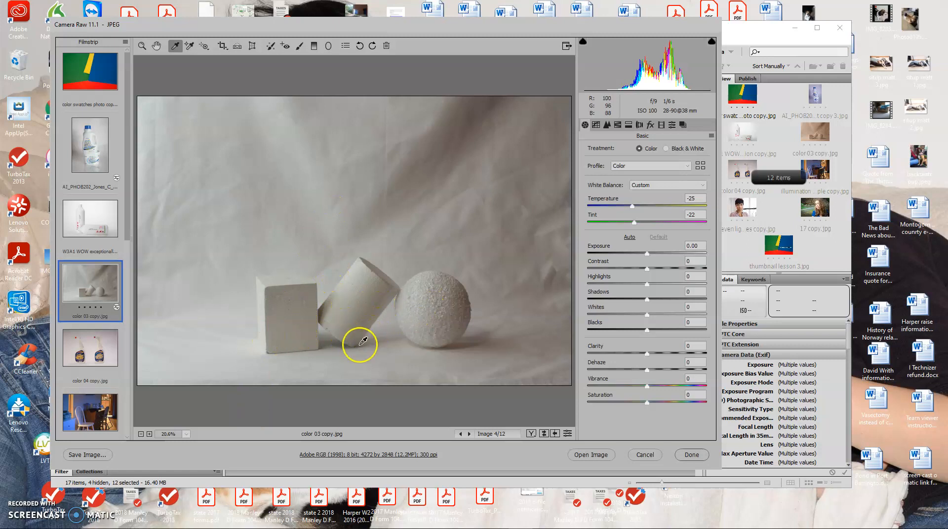
left_click(218, 198)
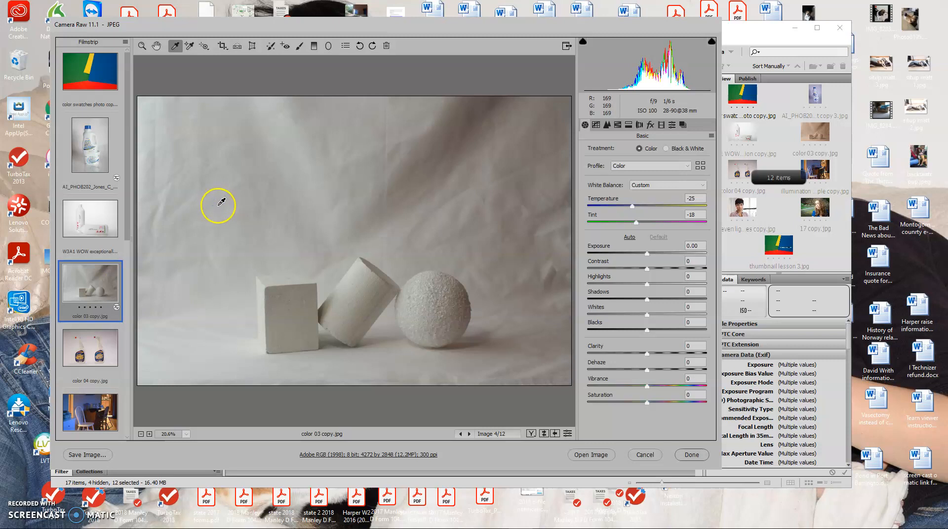
Step: Correct the white balance of color 04 copy.jpg by sampling the backdrop beside the spray bottles
left_click(93, 352)
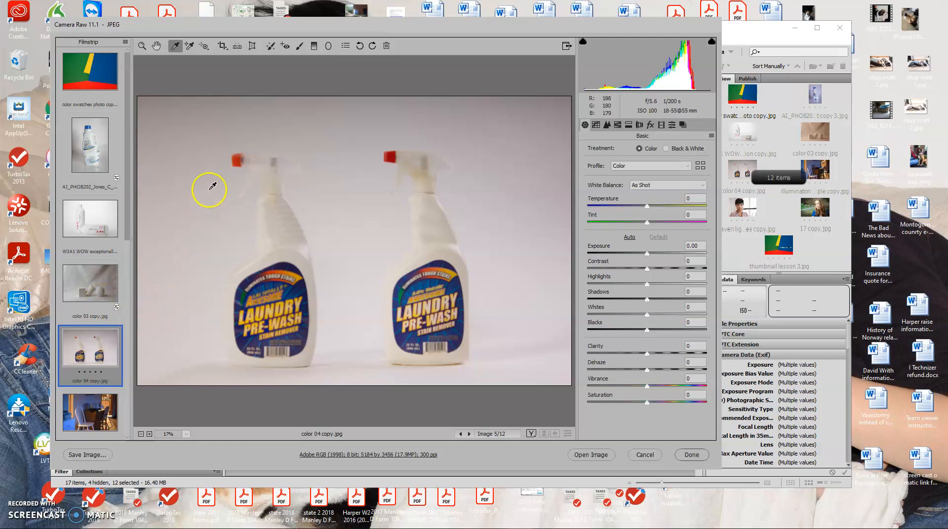
left_click(234, 211)
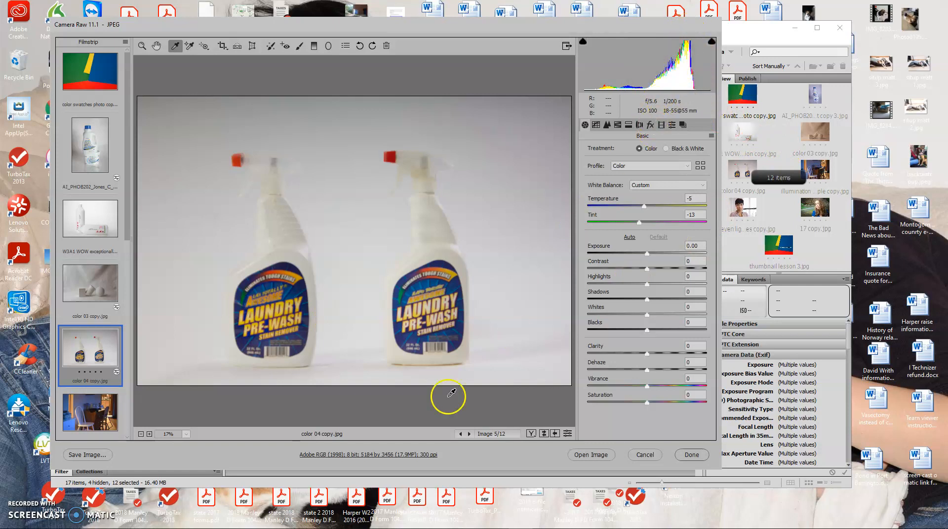
Step: In illumination example copy.jpg, compare white balance samples from the dresser, chair seat and kitchen background, finishing with a sample on the white dresser
scroll(94, 295, "down", 3)
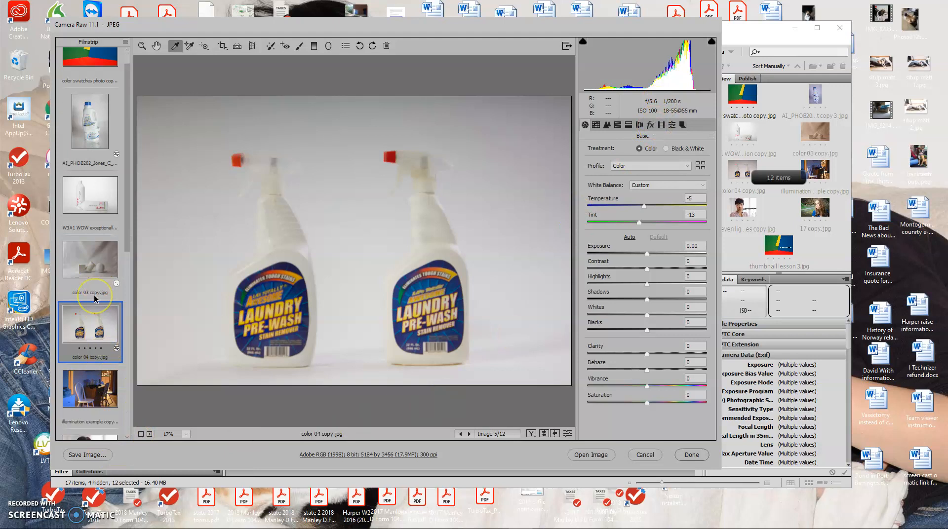
scroll(95, 298, "down", 2)
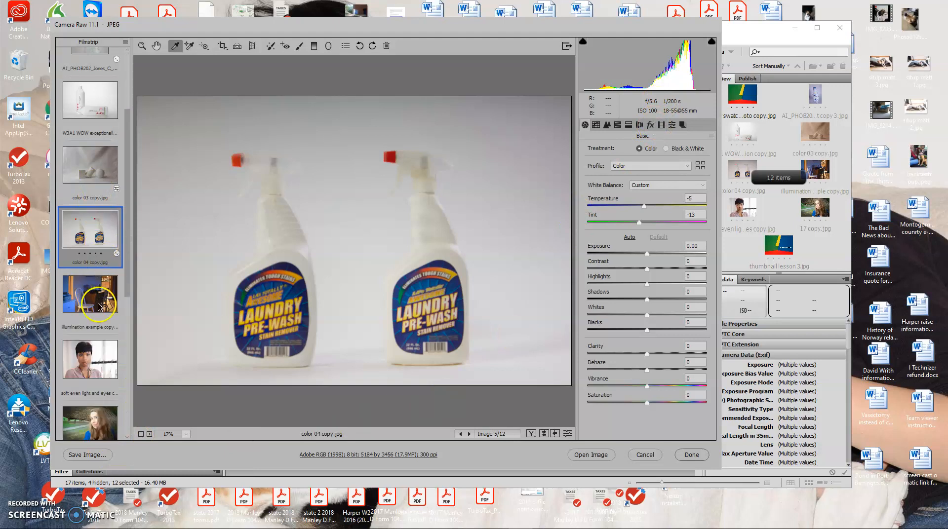
left_click(101, 291)
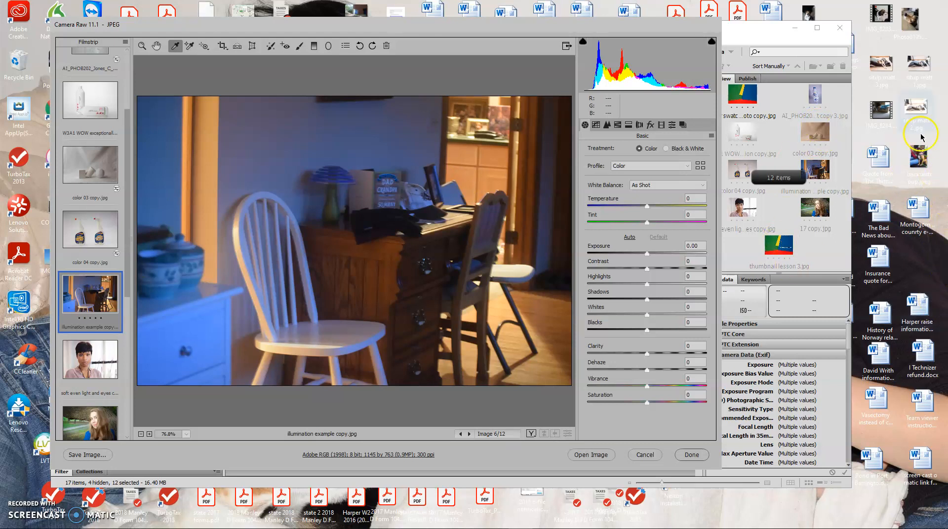
left_click(564, 32)
left_click(559, 31)
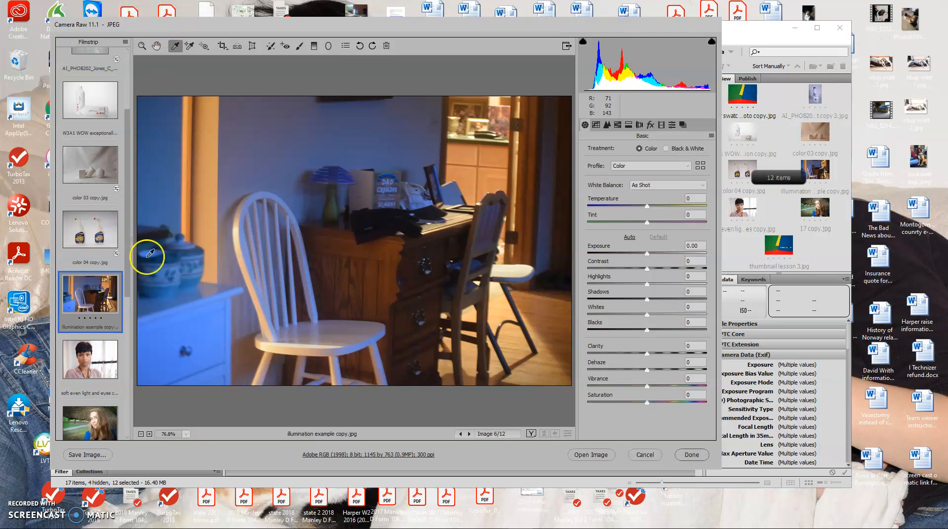
left_click(202, 333)
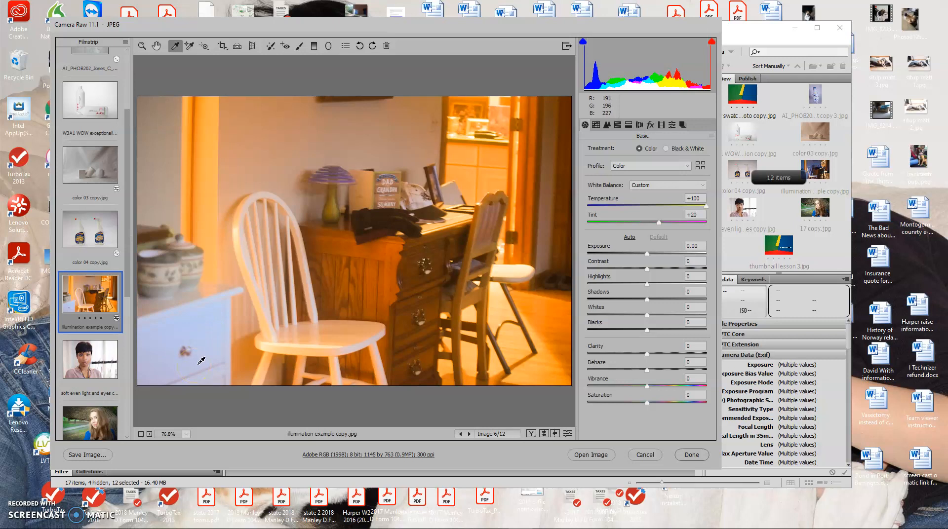
left_click(296, 337)
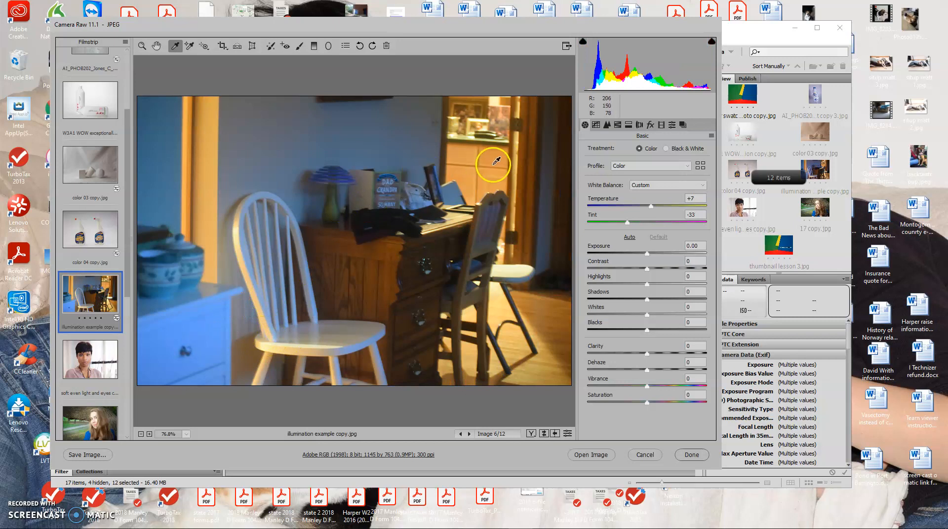
left_click(473, 120)
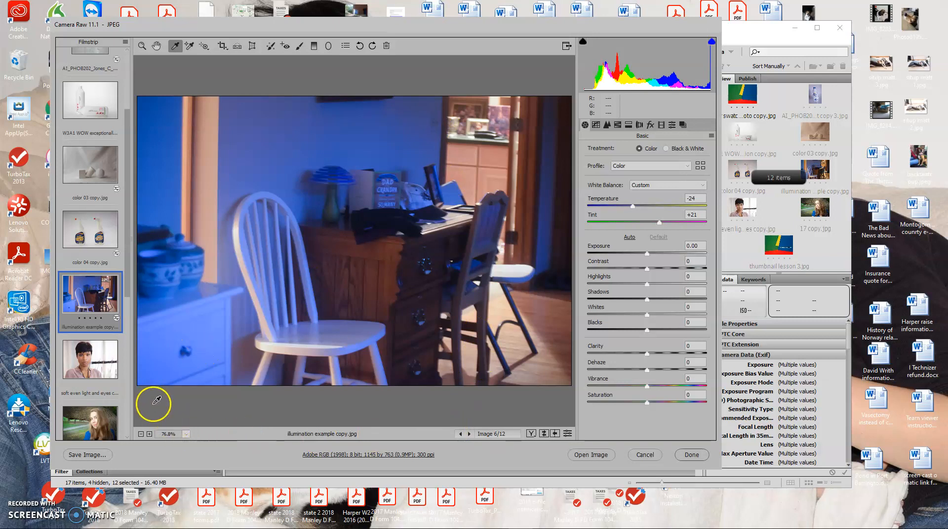
left_click(186, 337)
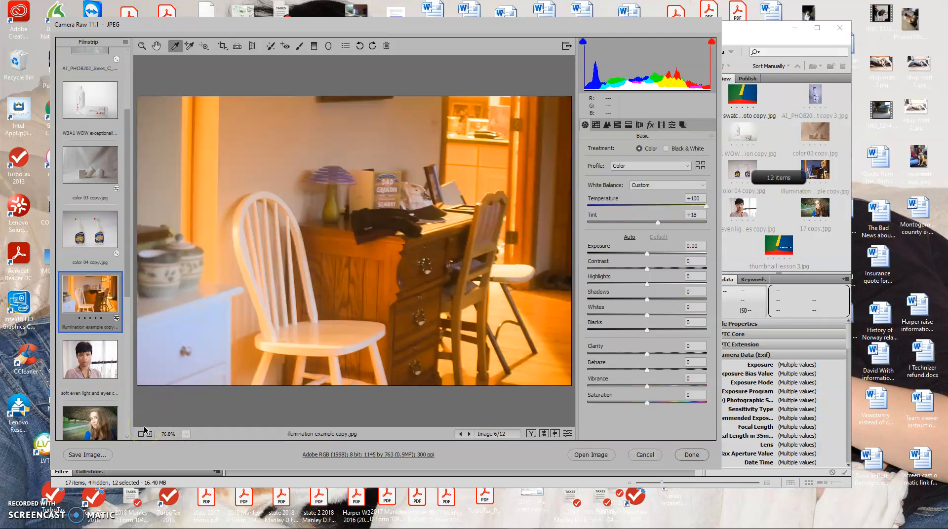
Step: In soft even light and eyes copy.jpg, try Saturation +38 and reset it to 0, and try and undo a Vibrance increase
left_click(99, 360)
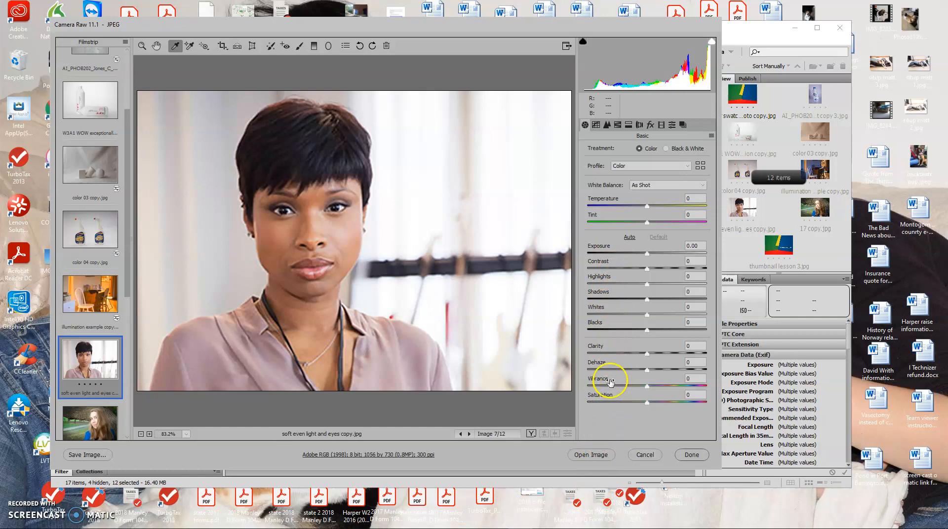
left_click_drag(643, 402, 670, 403)
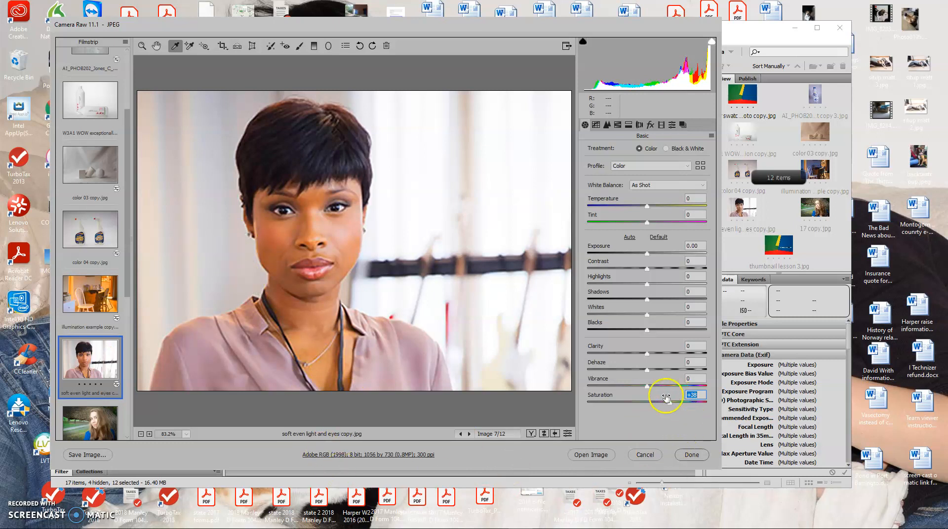
type("0")
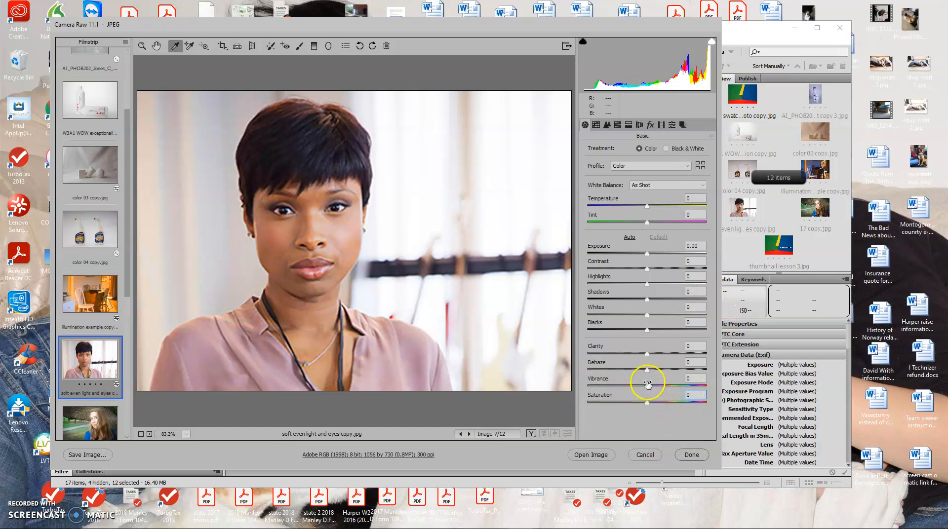
left_click_drag(647, 386, 666, 392)
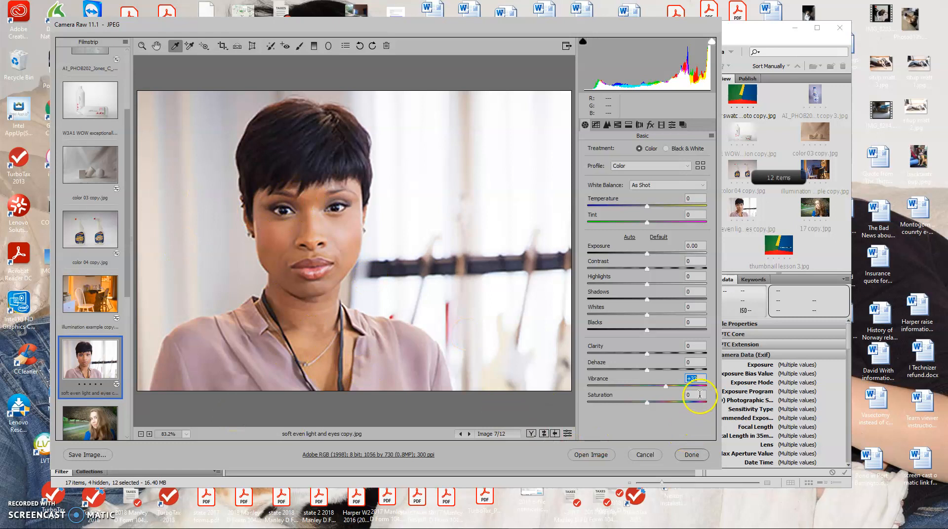
key("ctrl+z")
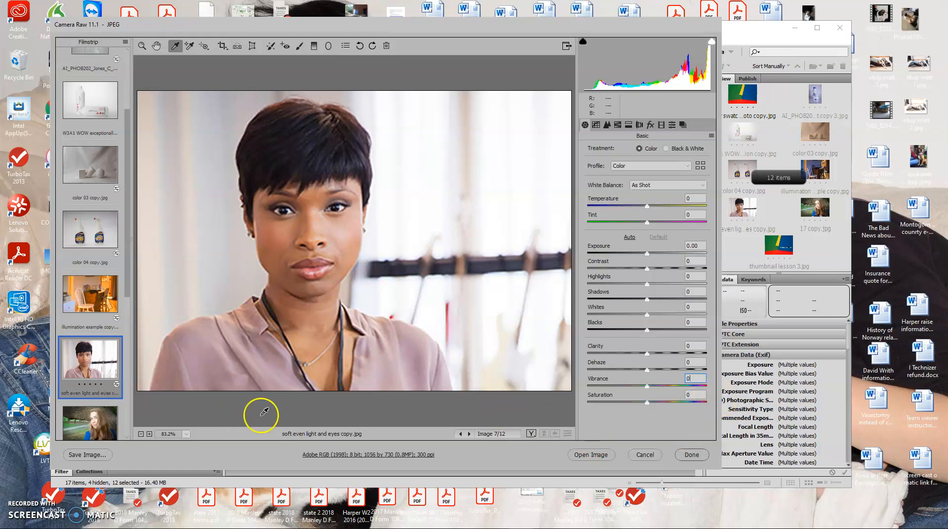
Step: In 17 copy.jpg, try Saturation +68 and undo it, and set Vibrance to +26 instead for comparison
left_click(111, 425)
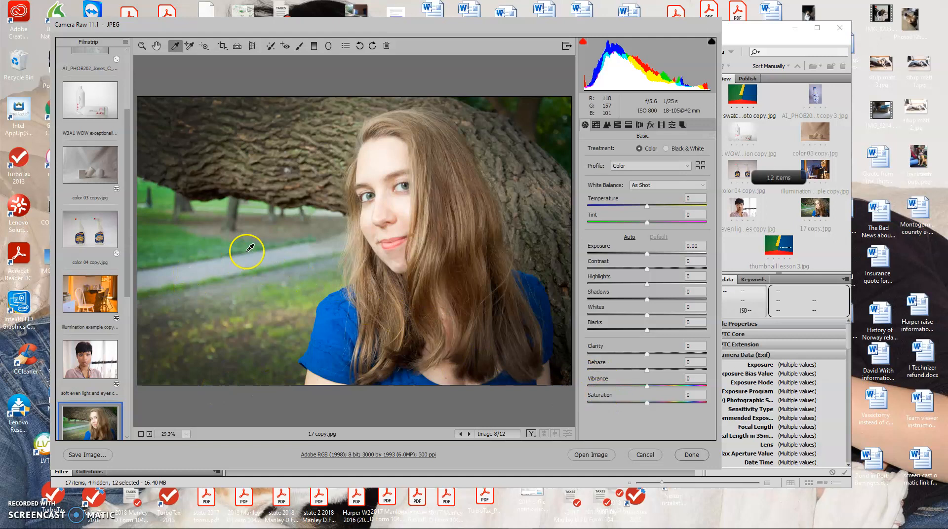
left_click_drag(647, 404, 690, 405)
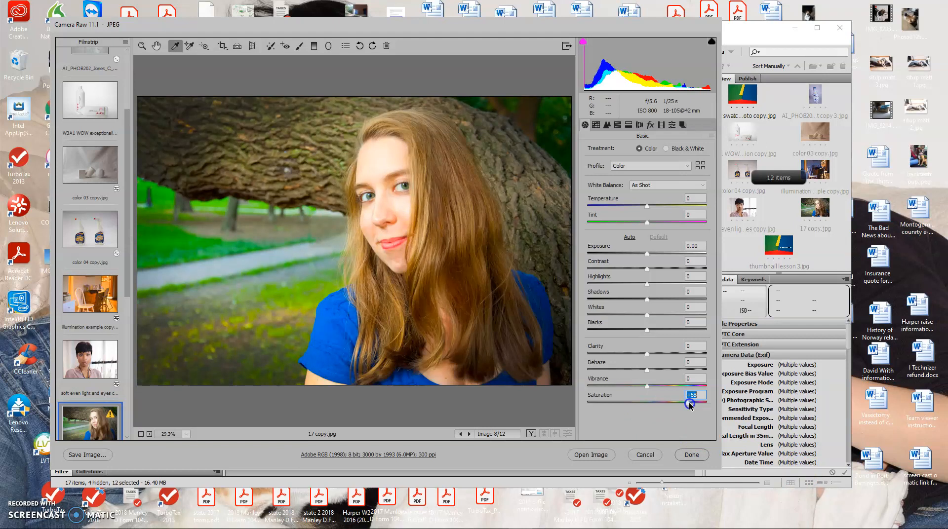
key("ctrl+z")
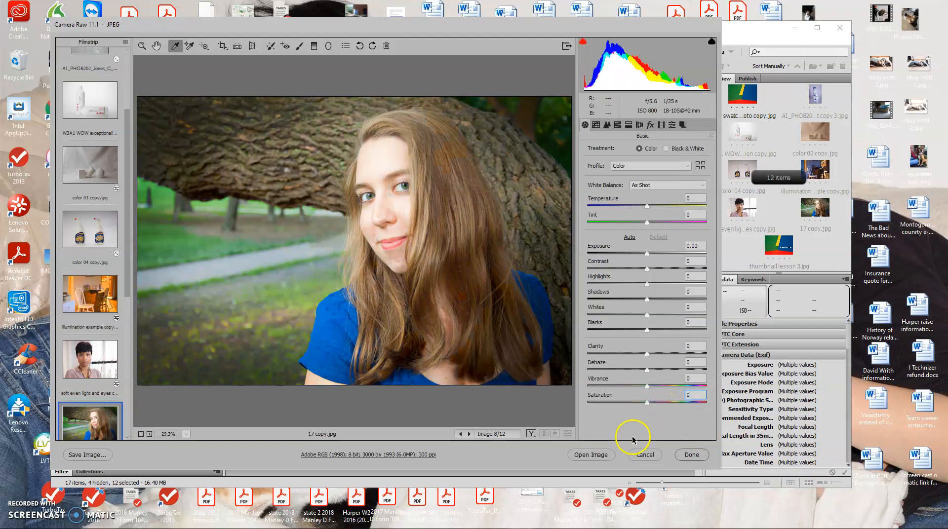
left_click(656, 386)
left_click_drag(657, 389, 662, 388)
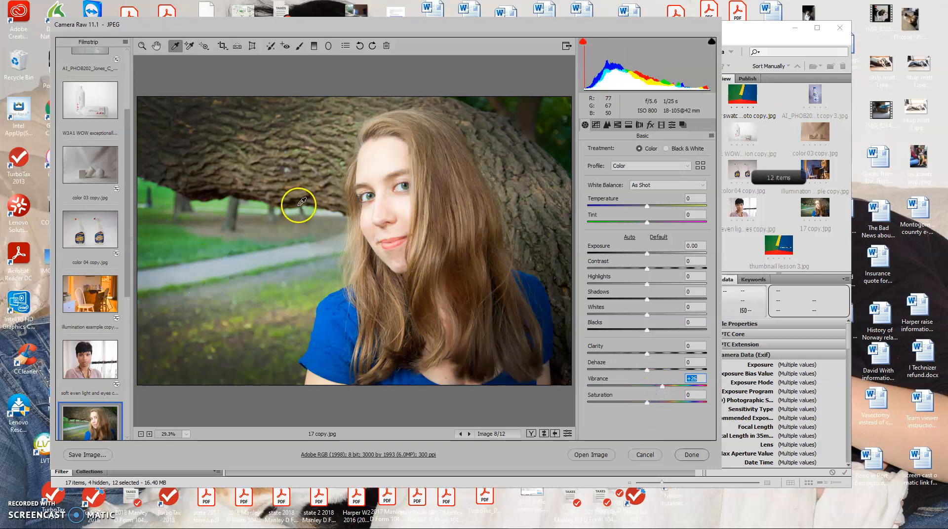
Step: Close Camera Raw, discarding the changes to all of the lesson's JPEGs
scroll(78, 330, "down", 2)
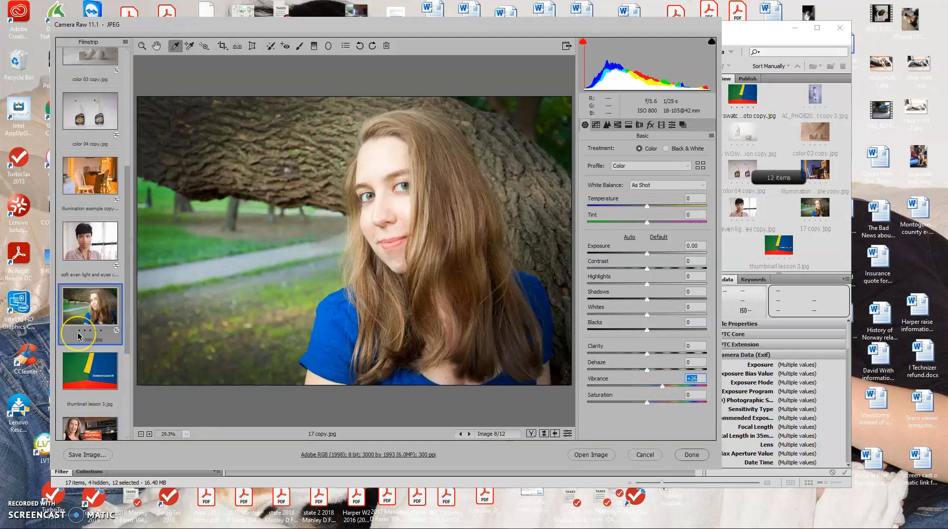
left_click(94, 336)
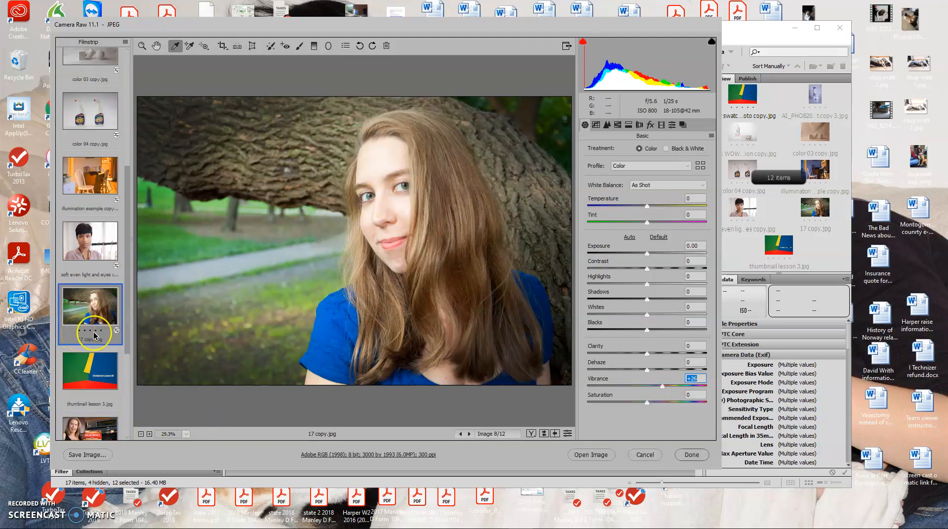
mouse_move(671, 523)
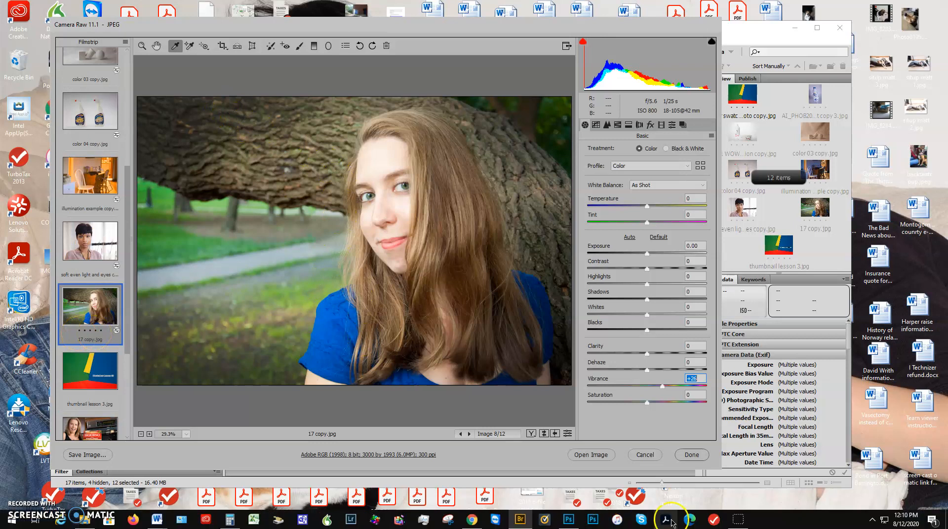
left_click(642, 454)
left_click(458, 216)
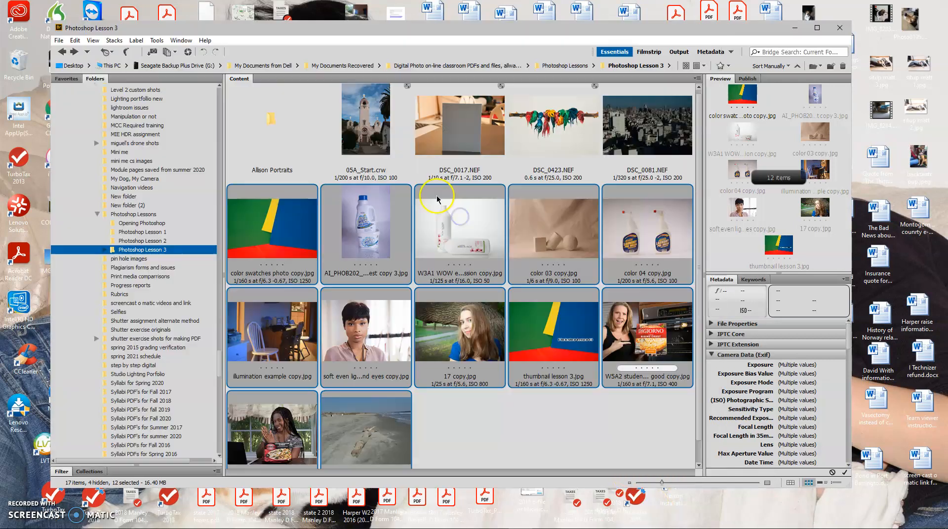
Step: Open the portraits subfolder of Photoshop Lesson 3, and open all six NEF files, DSC_0203 to DSC_0208, in Camera Raw
double_click(257, 144)
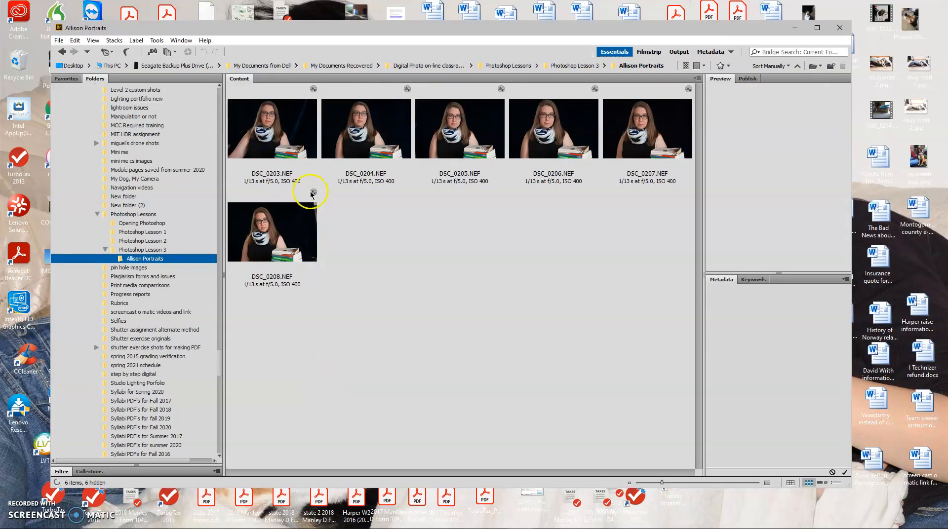
left_click(284, 141)
left_click(303, 235, "shift")
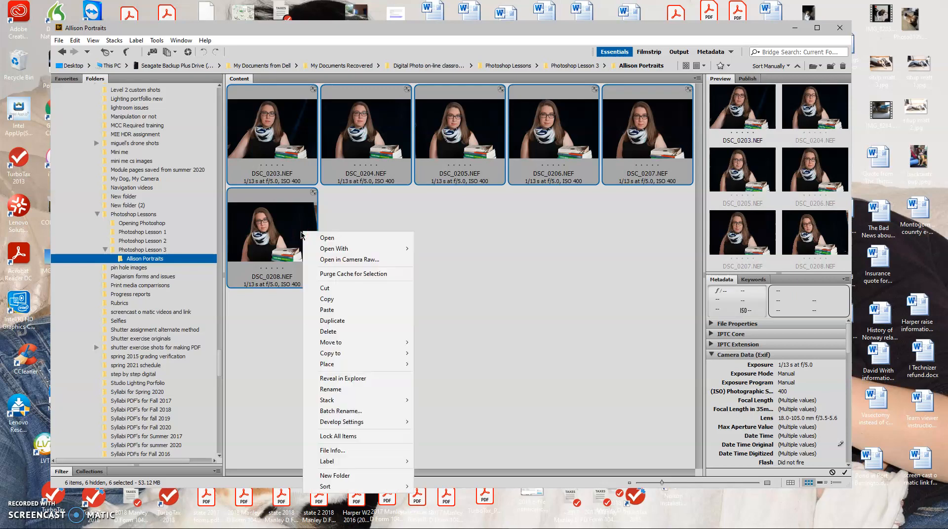
left_click(326, 238)
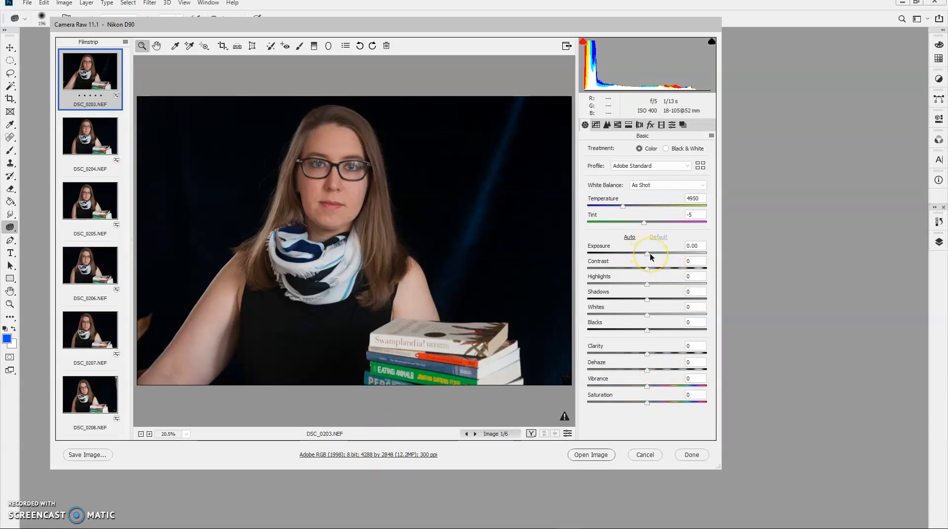
Step: On DSC_0203.NEF, raise Exposure to +0.65 and neutralize the white balance by sampling the white page edges in the book stack
left_click_drag(649, 253, 654, 255)
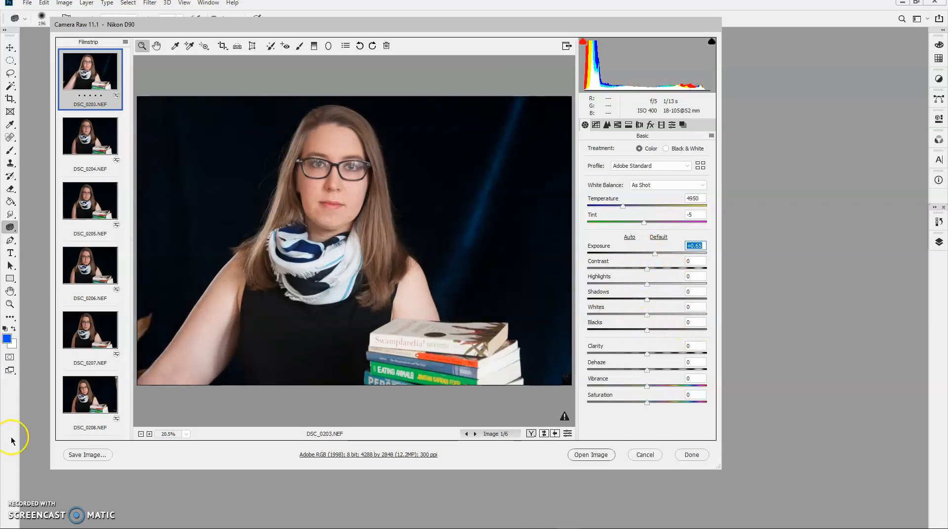
left_click(175, 46)
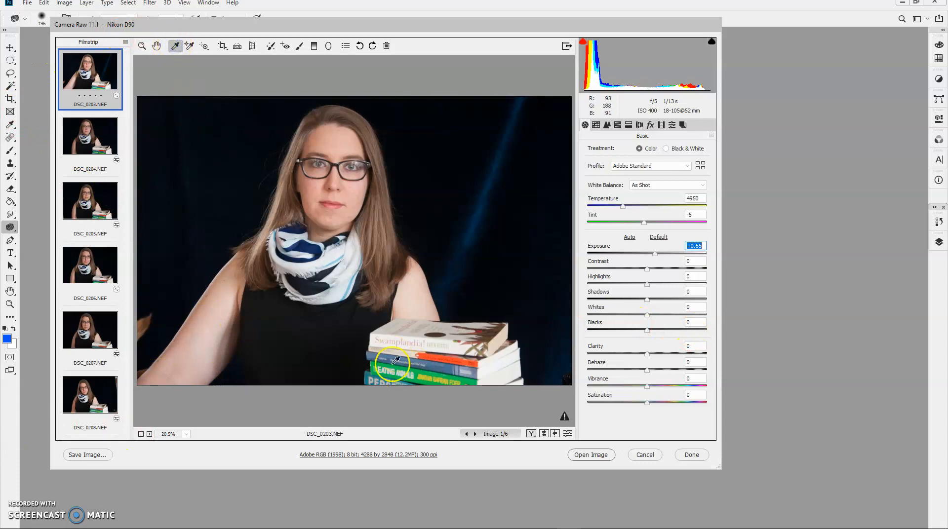
left_click(488, 358)
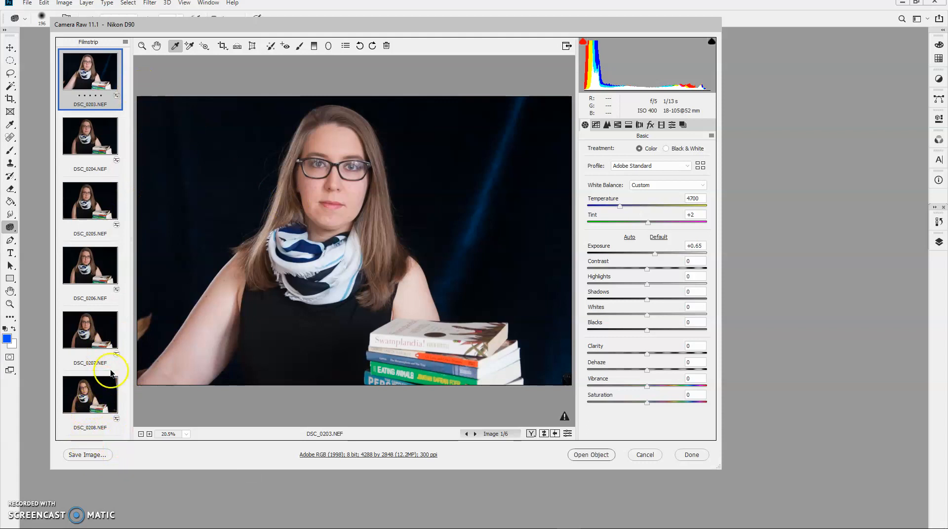
Step: Select all six portraits in the filmstrip and synchronize DSC_0203.NEF's settings to them, keeping the default Settings subset
left_click(91, 393, "shift")
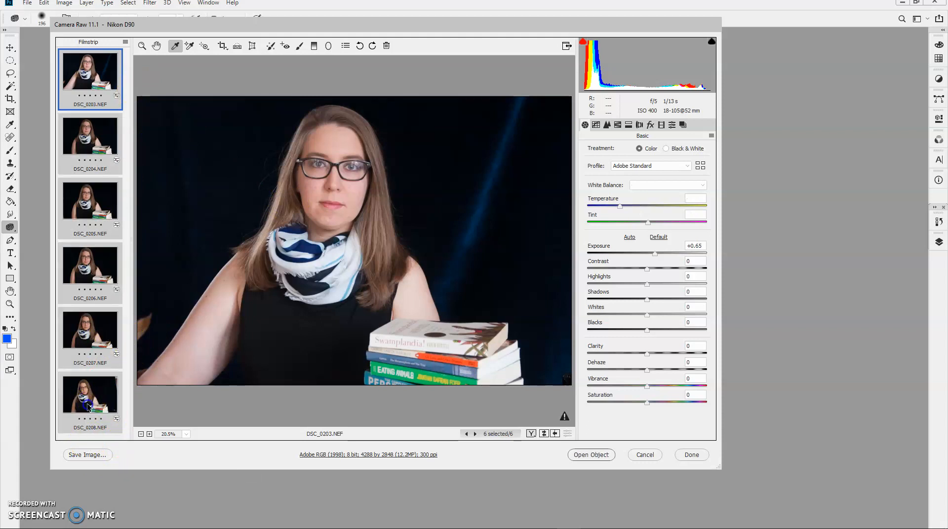
left_click(126, 43)
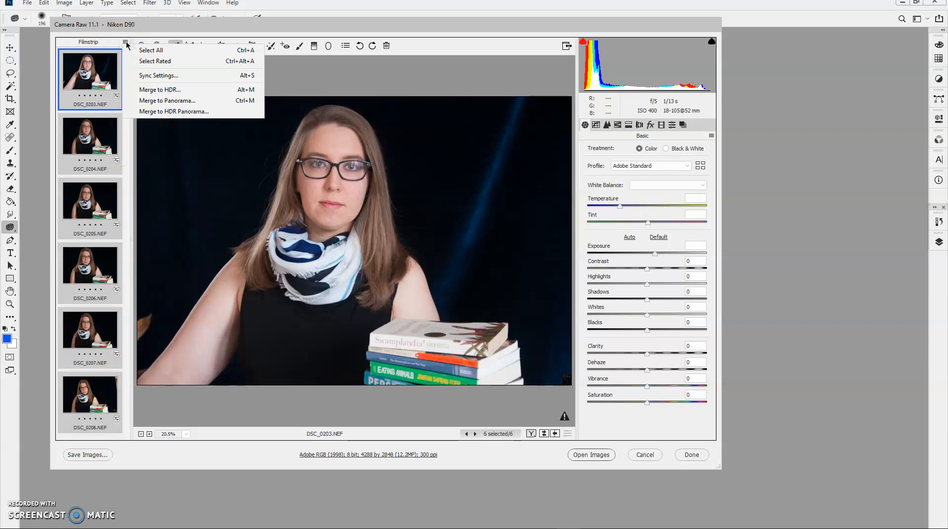
left_click(147, 52)
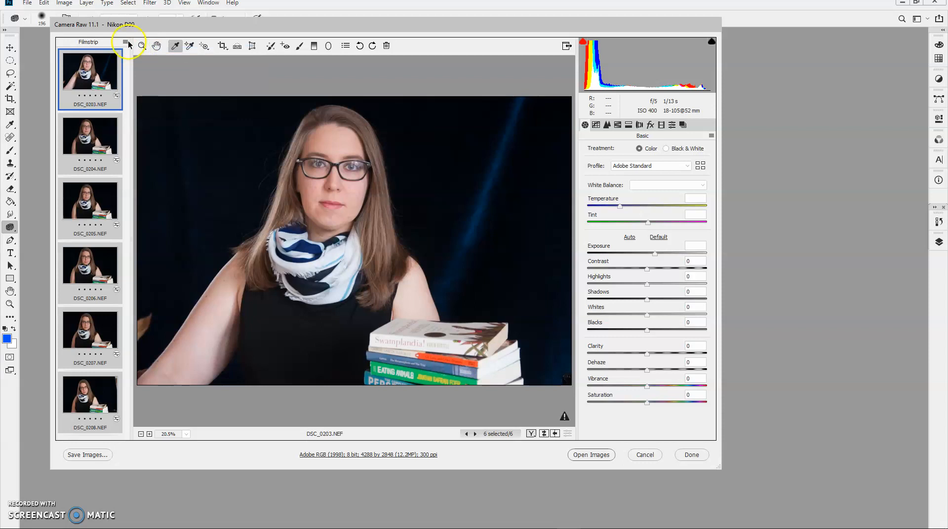
left_click(126, 42)
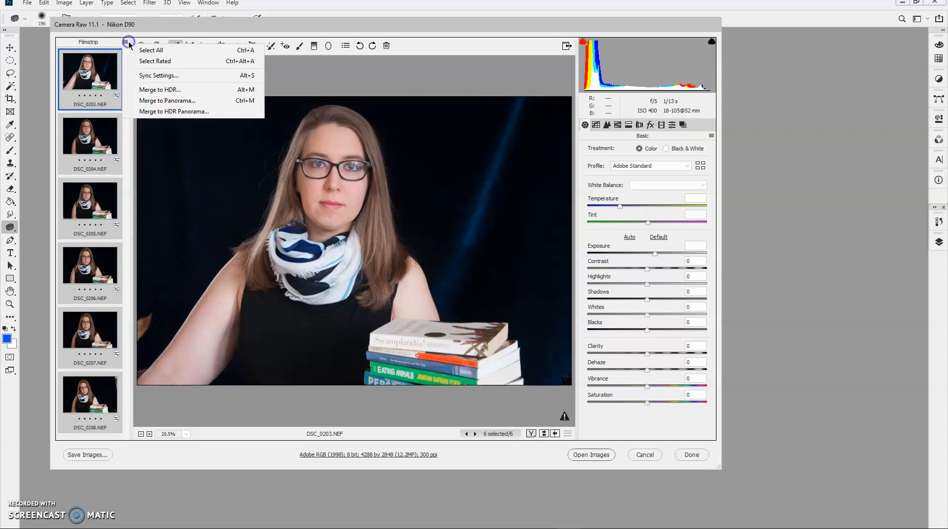
left_click(146, 77)
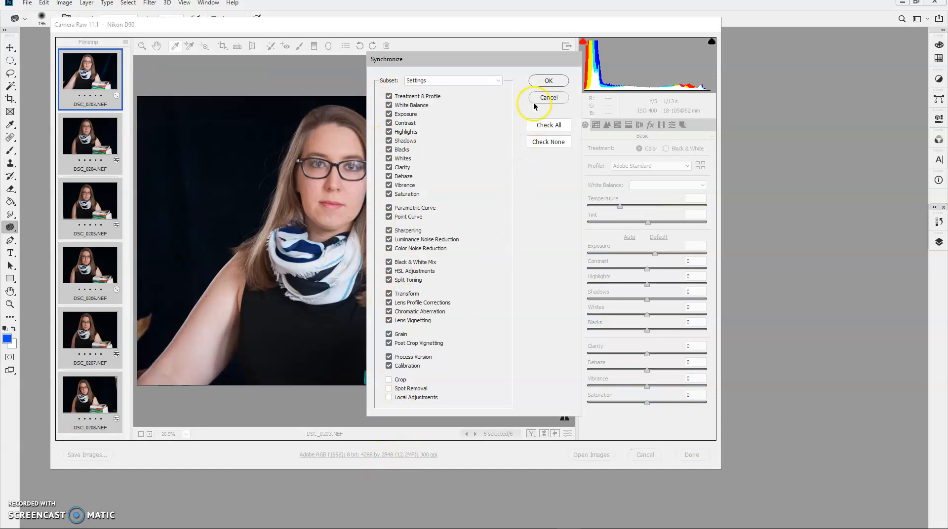
left_click(542, 80)
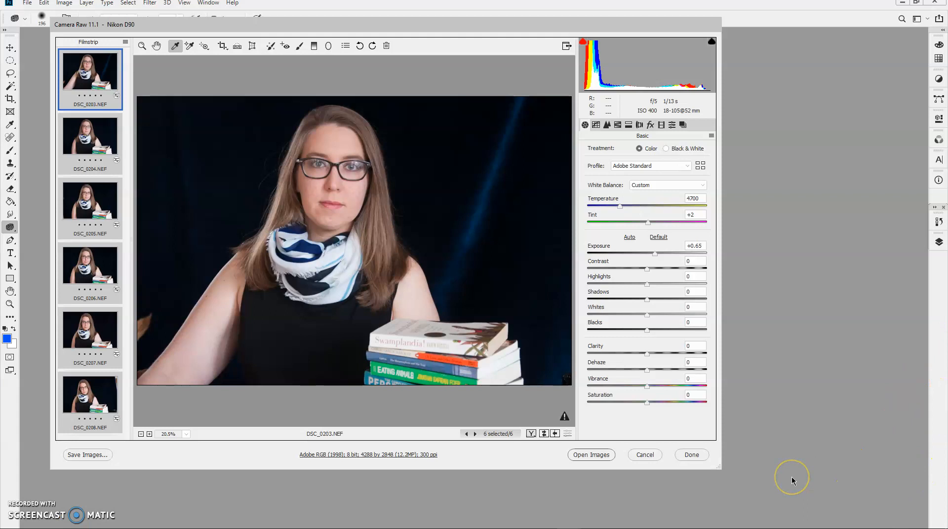
Step: Look through the synchronized portraits from DSC_0204.NEF to DSC_0207.NEF to check their exposure and white balance
left_click(764, 472)
left_click(78, 143)
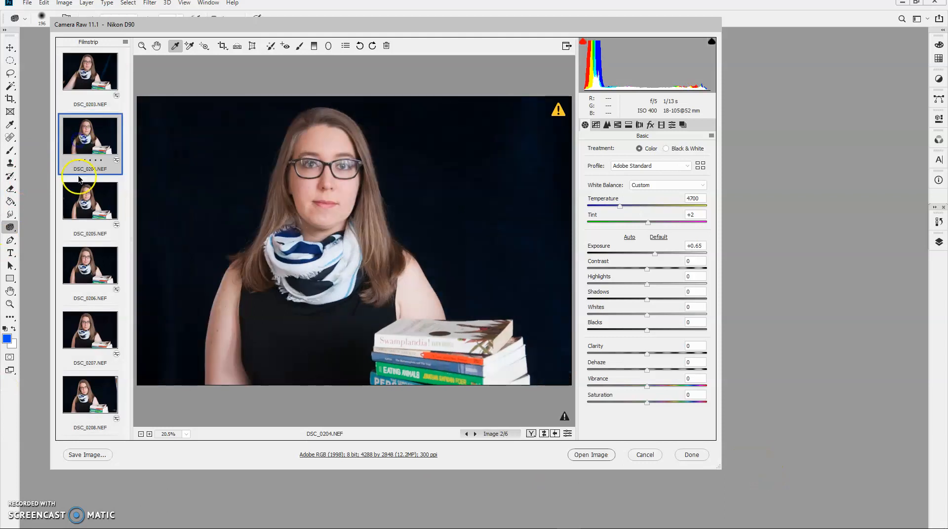
left_click(87, 235)
left_click(94, 262)
left_click(98, 328)
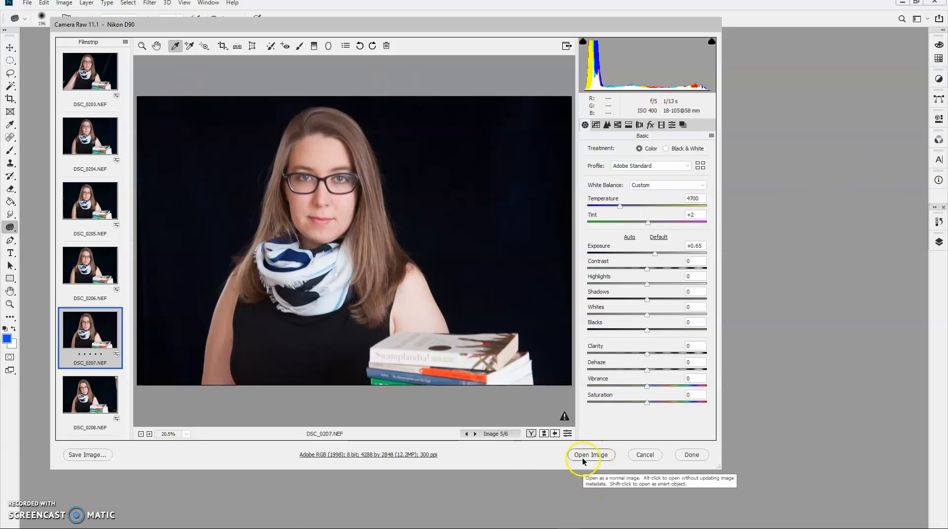
Step: Discard all Camera Raw changes to the portraits, and switch to Bridge and go back to the Photoshop Lesson 3 folder
left_click(644, 454)
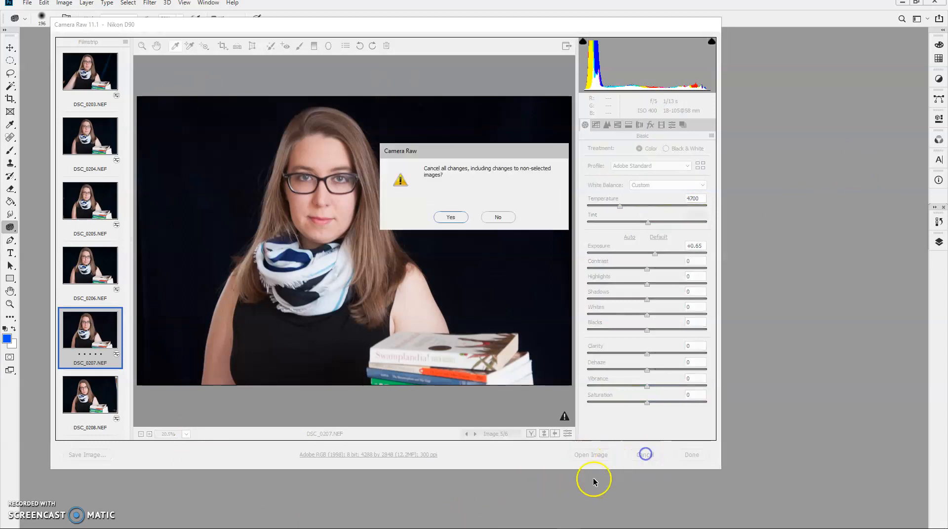
left_click(451, 217)
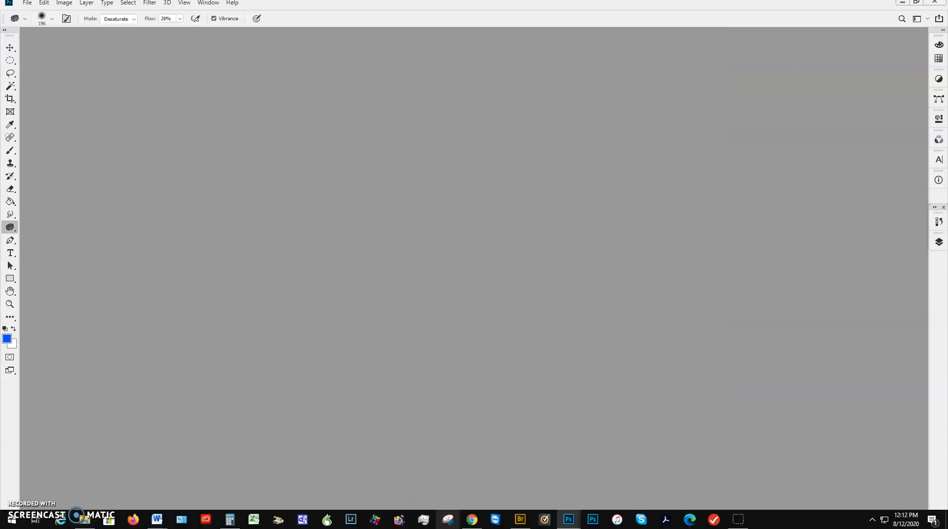
left_click(519, 518)
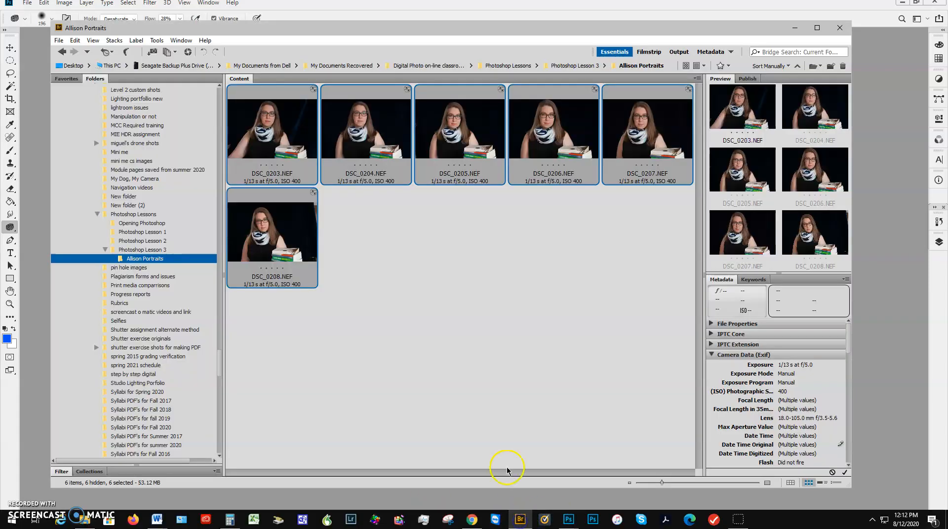
left_click(62, 53)
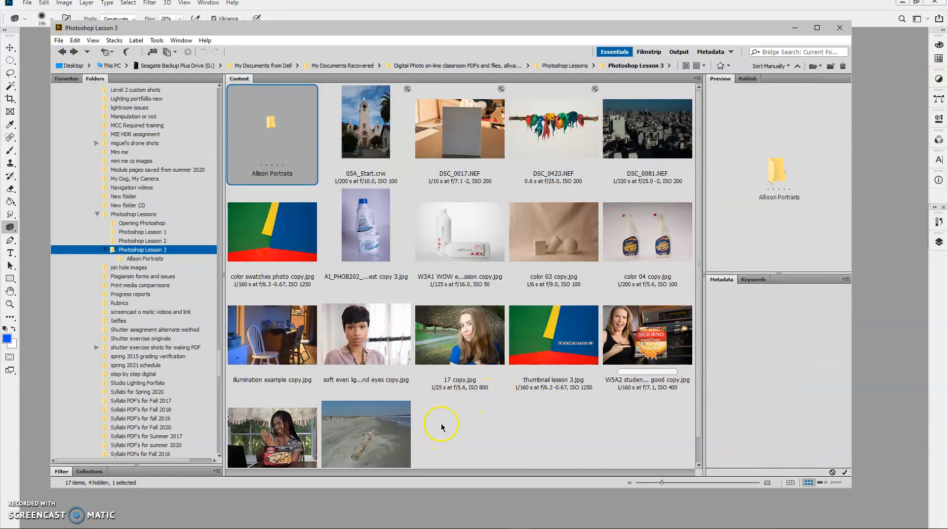
Step: Try opening brightnesas flat copy.jpg in Photoshop, close it, and switch back to Bridge
left_click(389, 460)
right_click(383, 434)
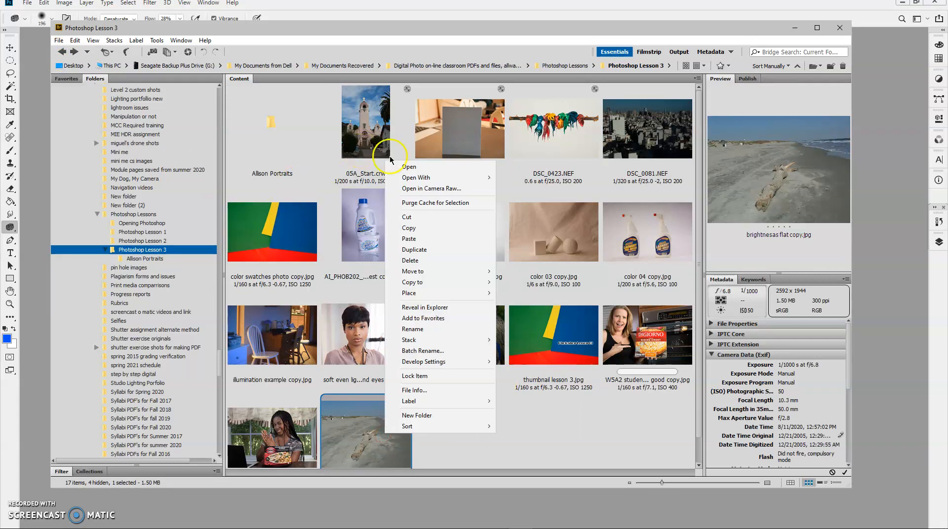
left_click(420, 167)
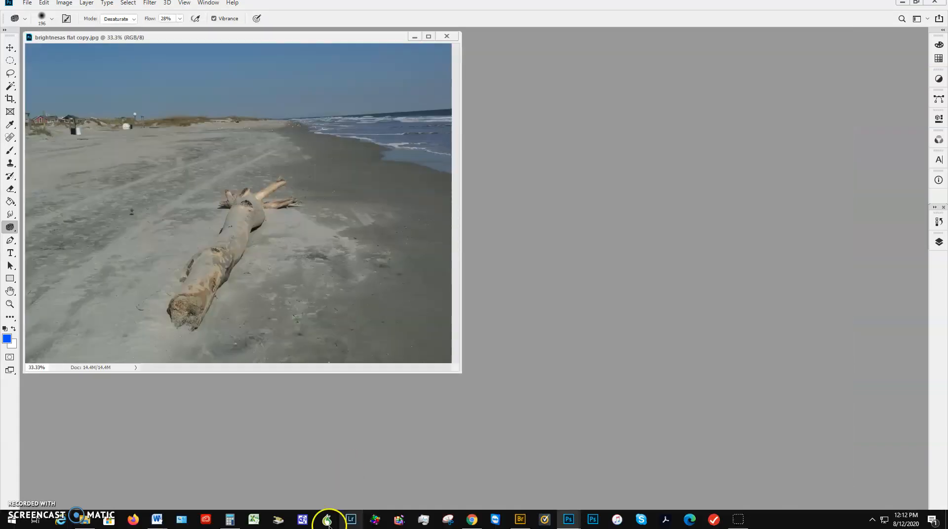
left_click(446, 36)
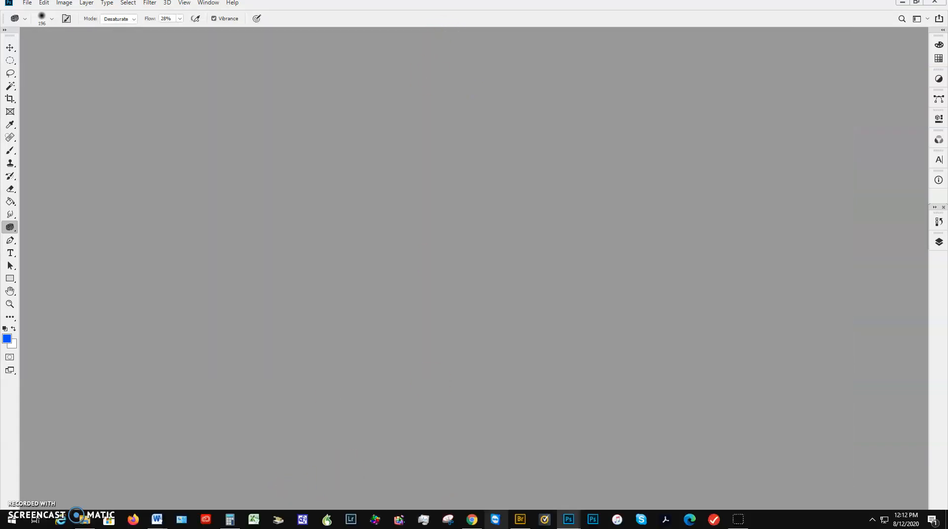
left_click(520, 518)
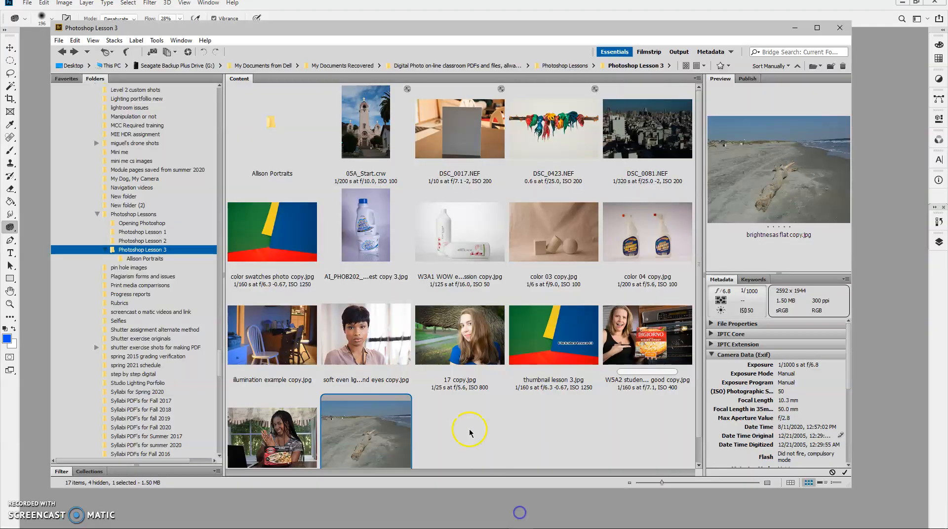
Step: Open brightnesas flat copy.jpg from Bridge in Camera Raw
right_click(404, 404)
left_click(447, 153)
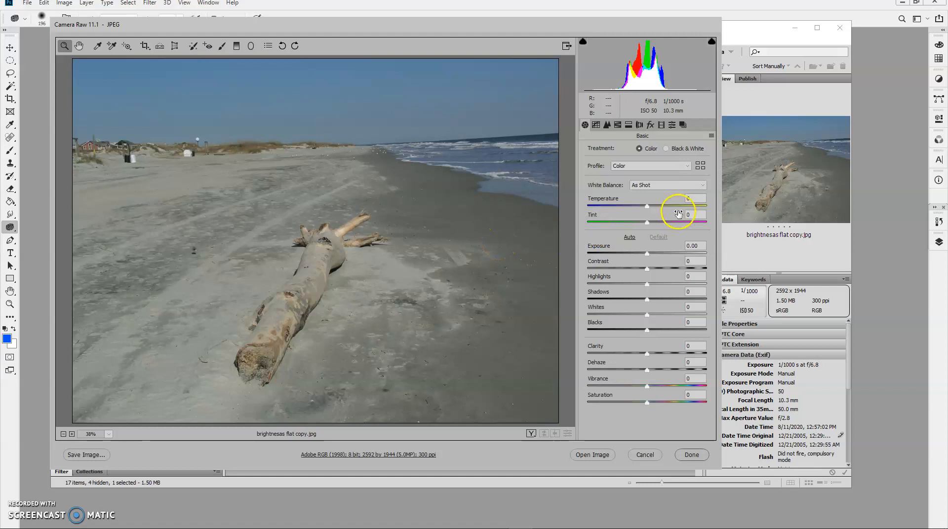
Step: Try the Auto white balance on the beach photo and return it to As Shot
left_click(703, 186)
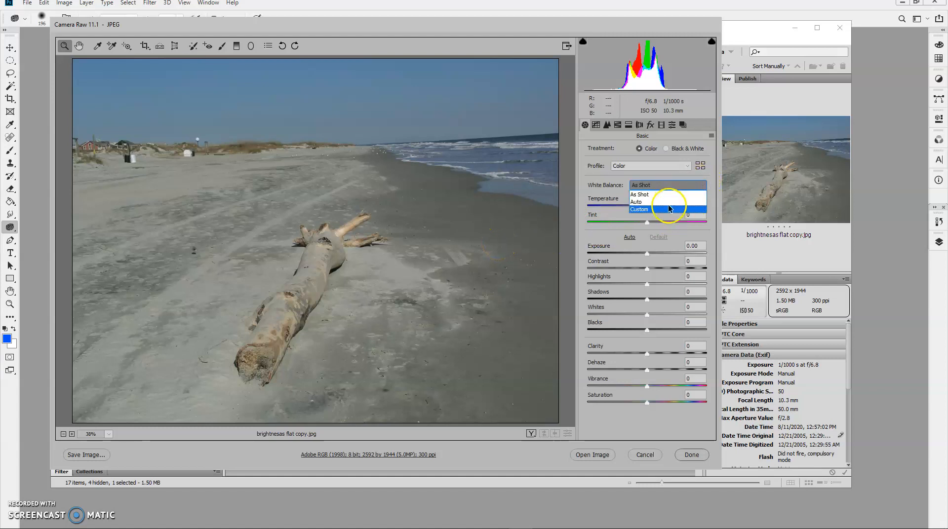
left_click(669, 203)
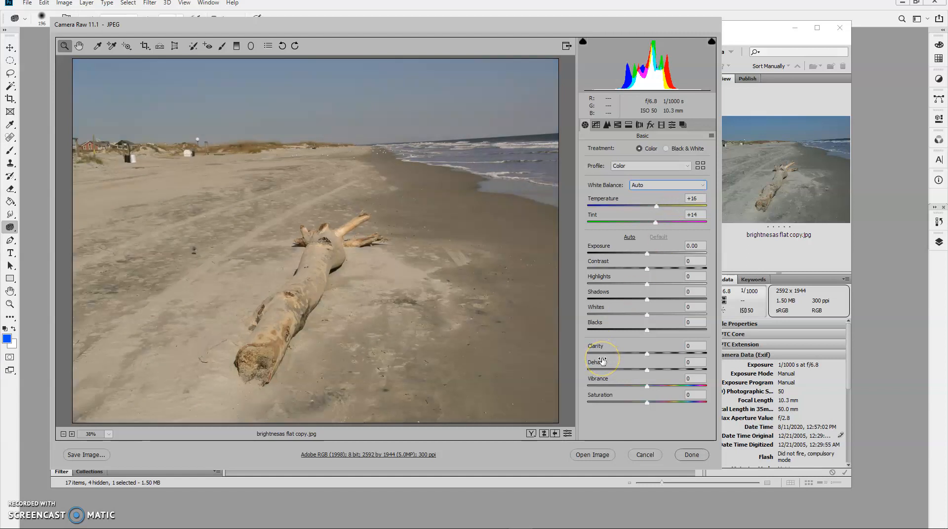
left_click(702, 186)
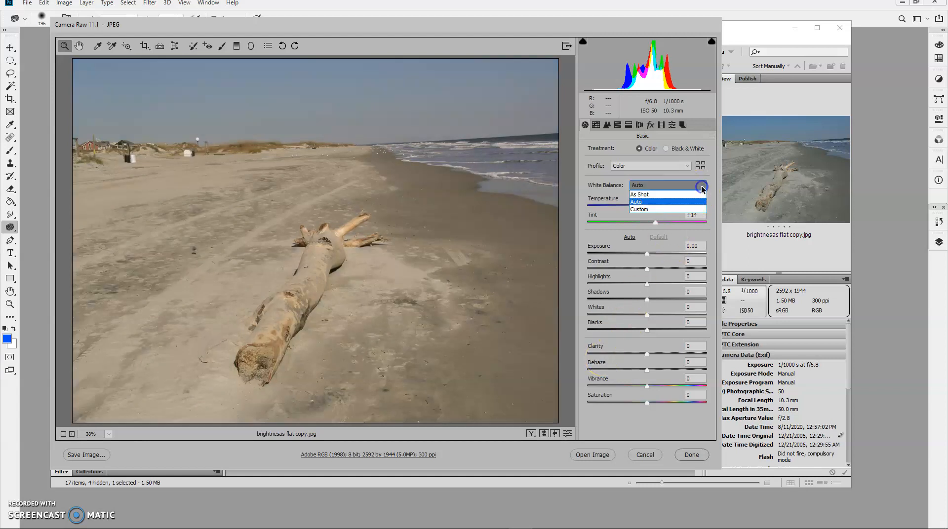
left_click(682, 194)
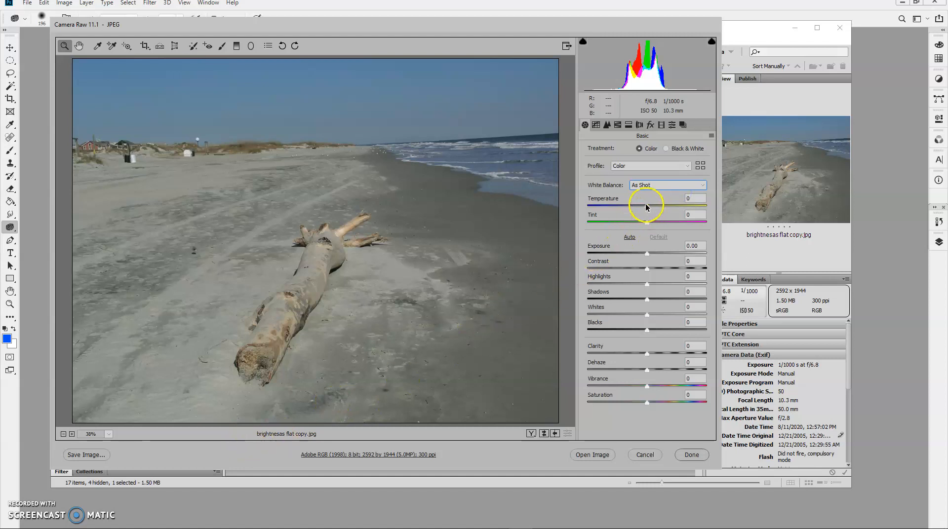
Step: Warm and brighten the beach photo with Temperature +4 and Exposure +0.30, and raise Contrast to +56
left_click_drag(645, 206, 649, 208)
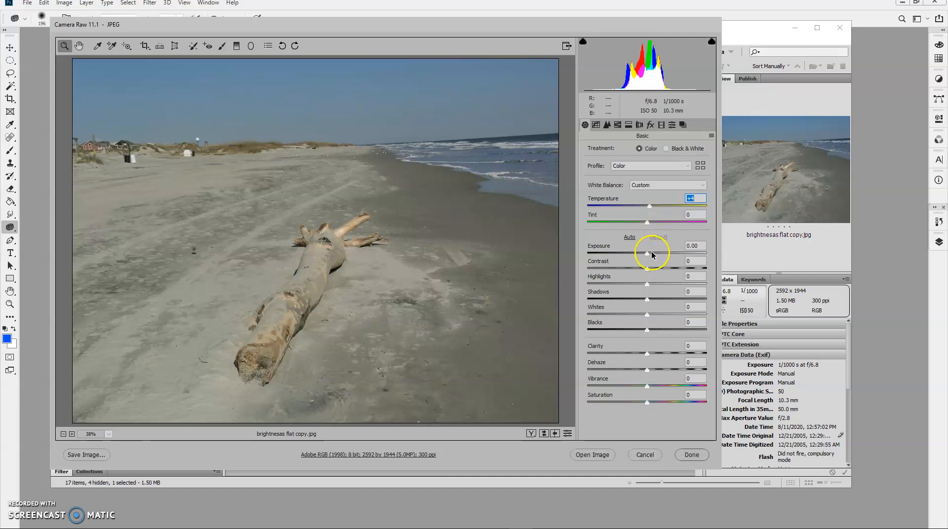
left_click_drag(647, 253, 650, 251)
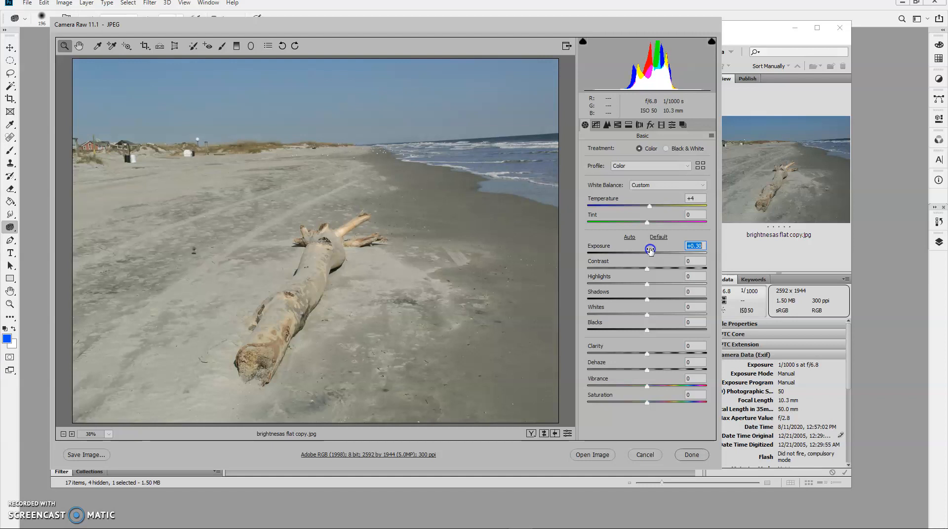
left_click(647, 270)
left_click_drag(647, 271, 682, 271)
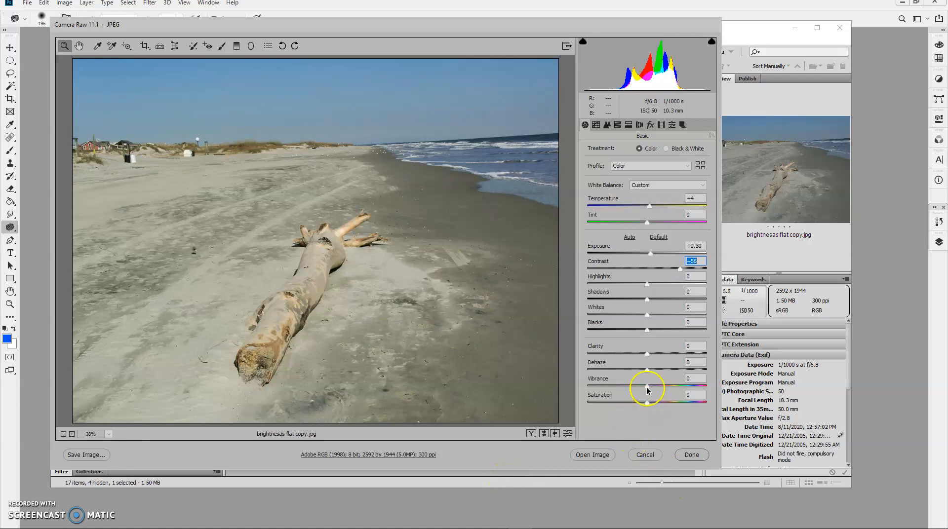
Step: Set the beach photo's Saturation to -10, Vibrance to +6 and Clarity to +21
left_click_drag(648, 403, 650, 390)
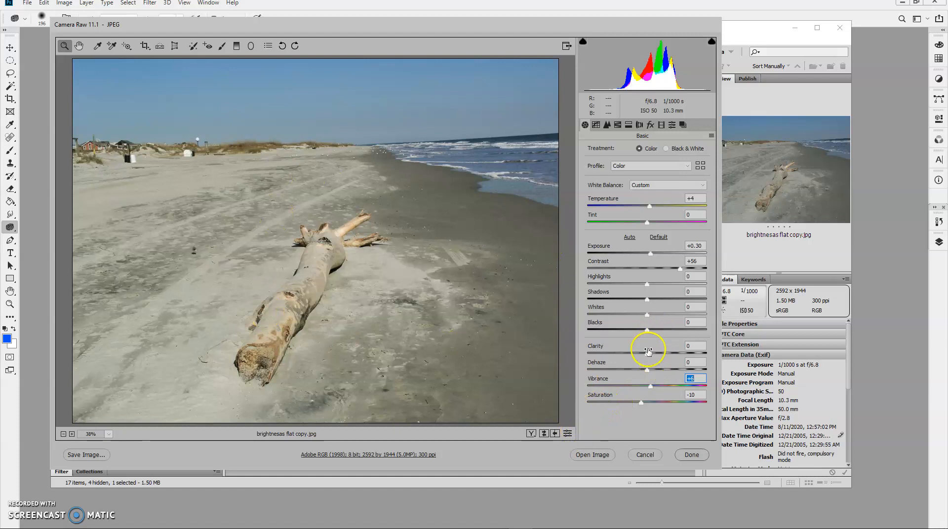
mouse_move(647, 353)
left_mouse_down()
mouse_move(690, 354)
mouse_move(622, 354)
mouse_move(658, 353)
left_mouse_up()
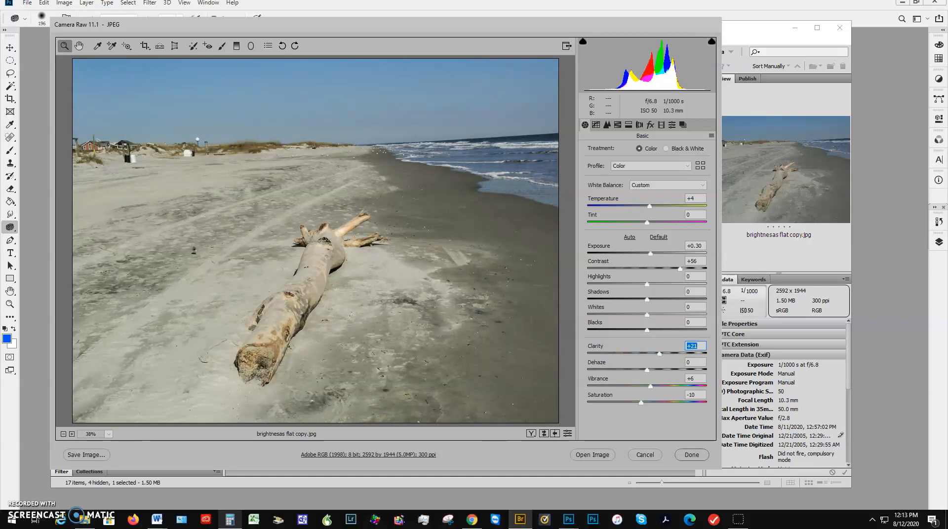